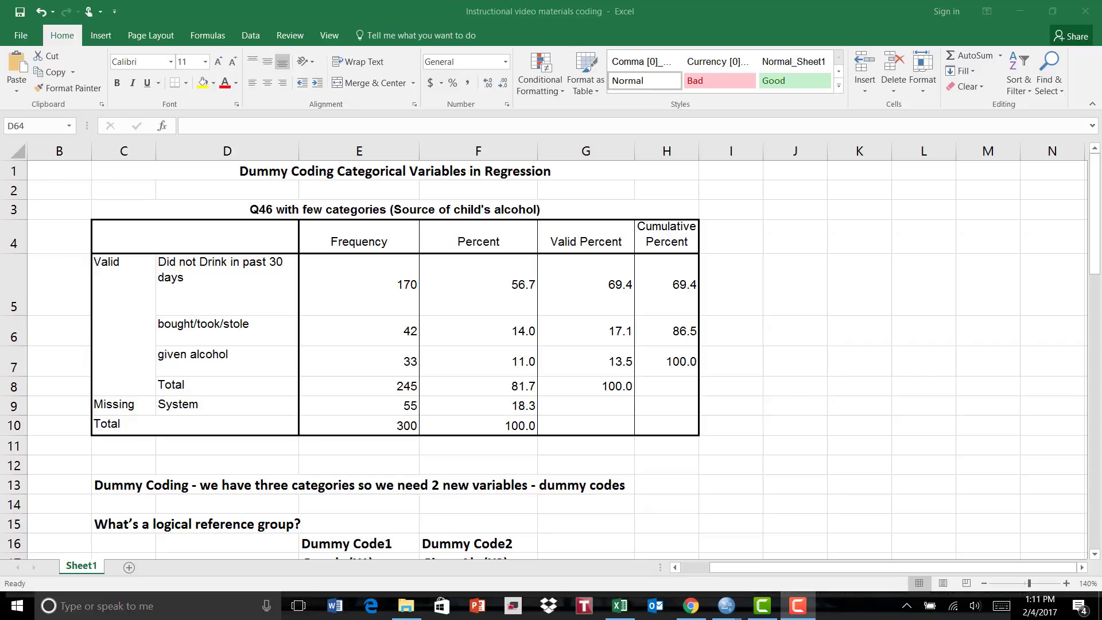
Examine the Q46 alcohol source frequency table and the dummy coding scheme for its three categories on the sheet.
{"action": "left_click", "coordinate": [1095, 216]}
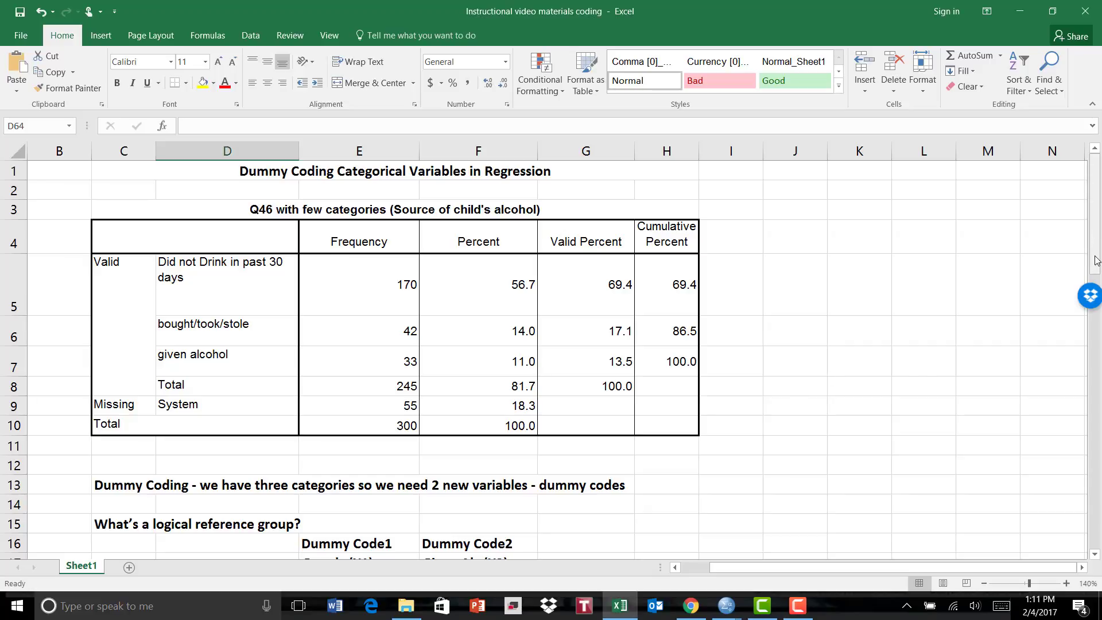
{"action": "left_click", "coordinate": [1095, 554]}
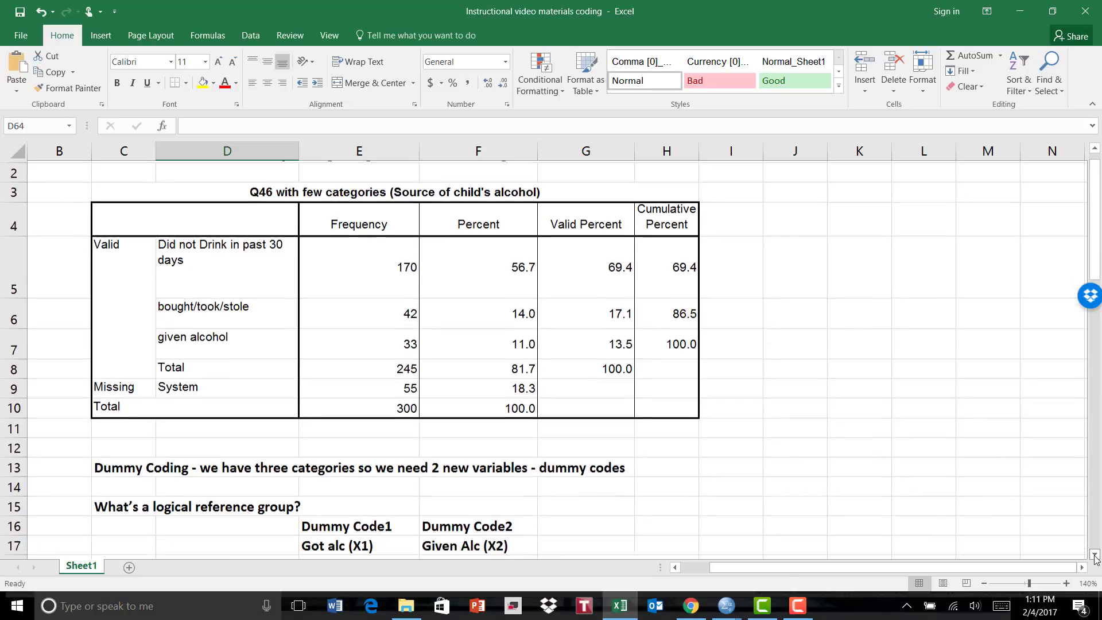
{"action": "left_click", "coordinate": [1095, 555]}
{"action": "left_click", "coordinate": [1095, 555]}
{"action": "left_click", "coordinate": [1095, 555]}
{"action": "left_click", "coordinate": [1095, 555]}
{"action": "left_click", "coordinate": [1096, 555]}
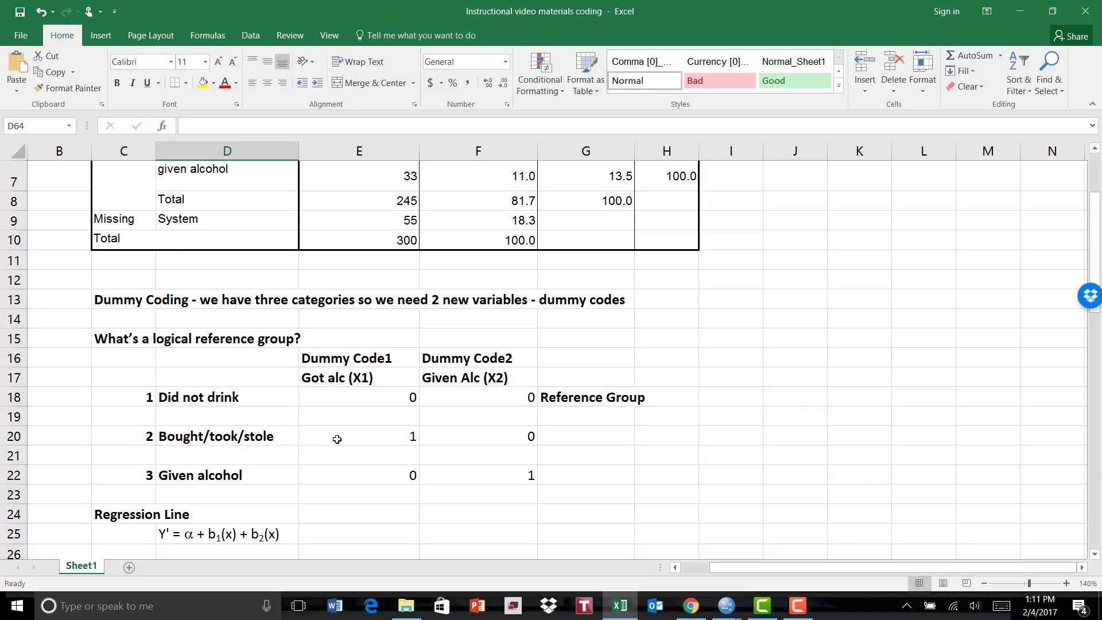
{"action": "scroll", "coordinate": [337, 440], "scroll_direction": "up", "scroll_amount": 1}
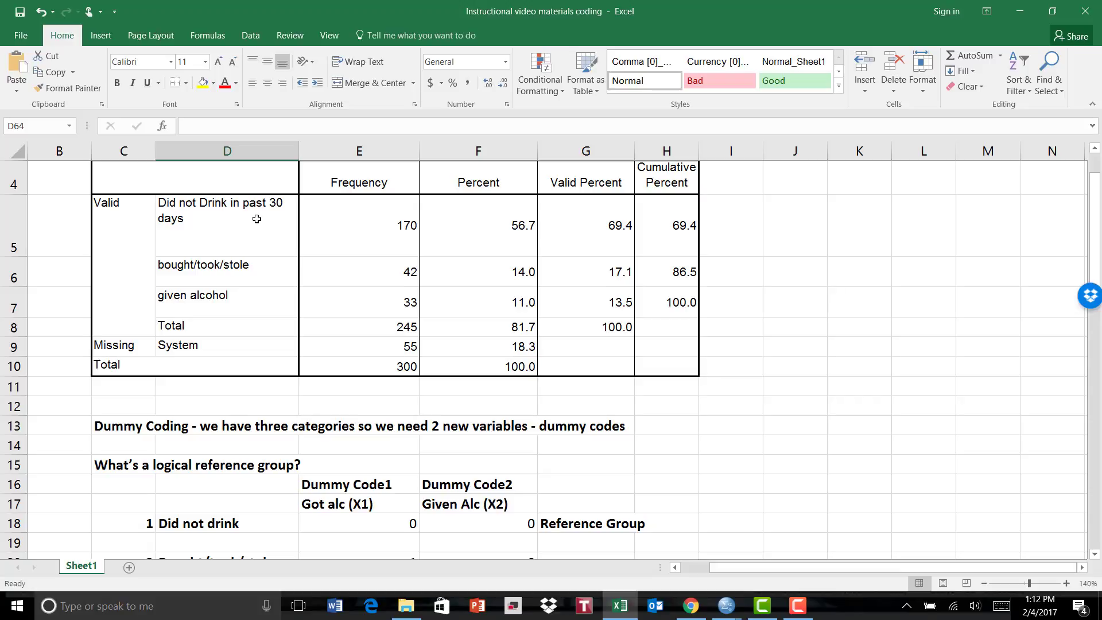
{"action": "scroll", "coordinate": [256, 219], "scroll_direction": "down", "scroll_amount": 1}
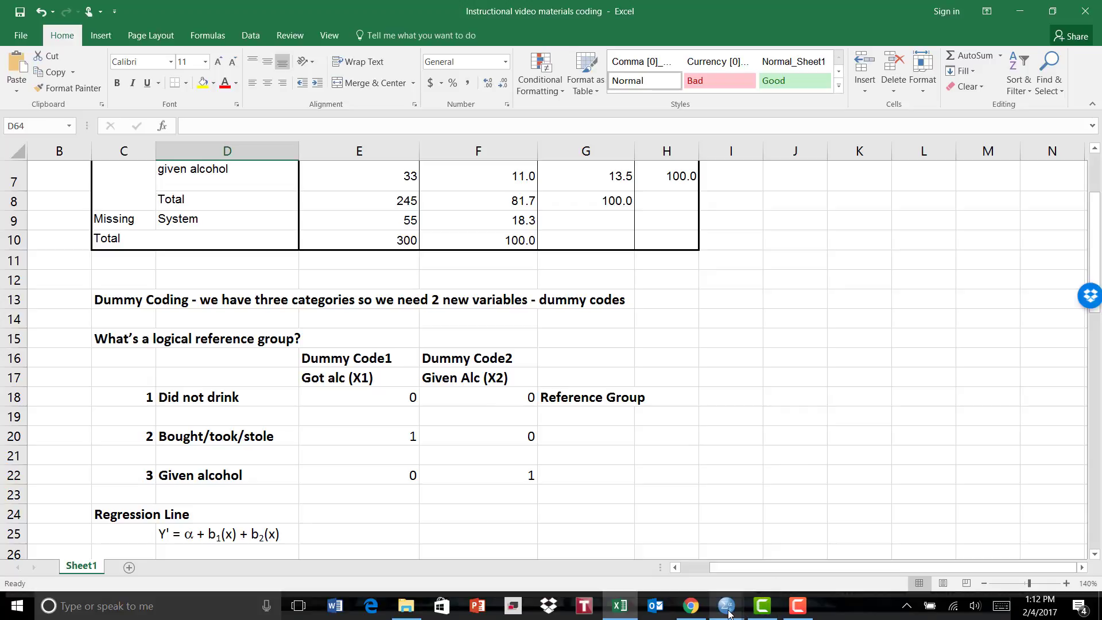
Switch to the SPSS coding output and examine the frequency tables for Q46 and 5 or more drinks in a row.
{"action": "mouse_move", "coordinate": [728, 613]}
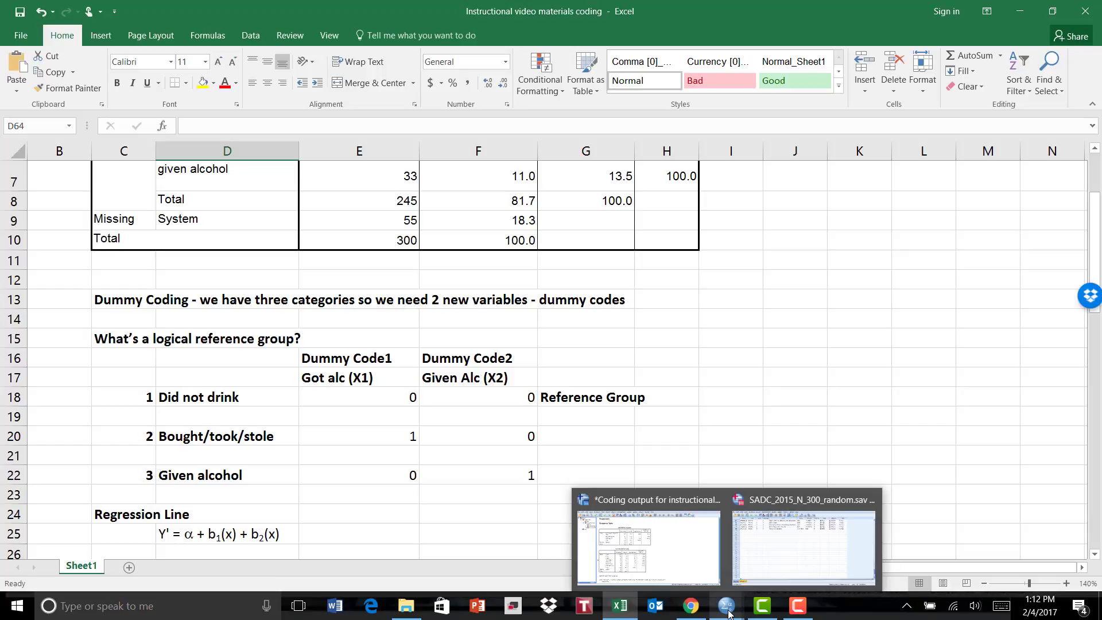
{"action": "left_click", "coordinate": [696, 573]}
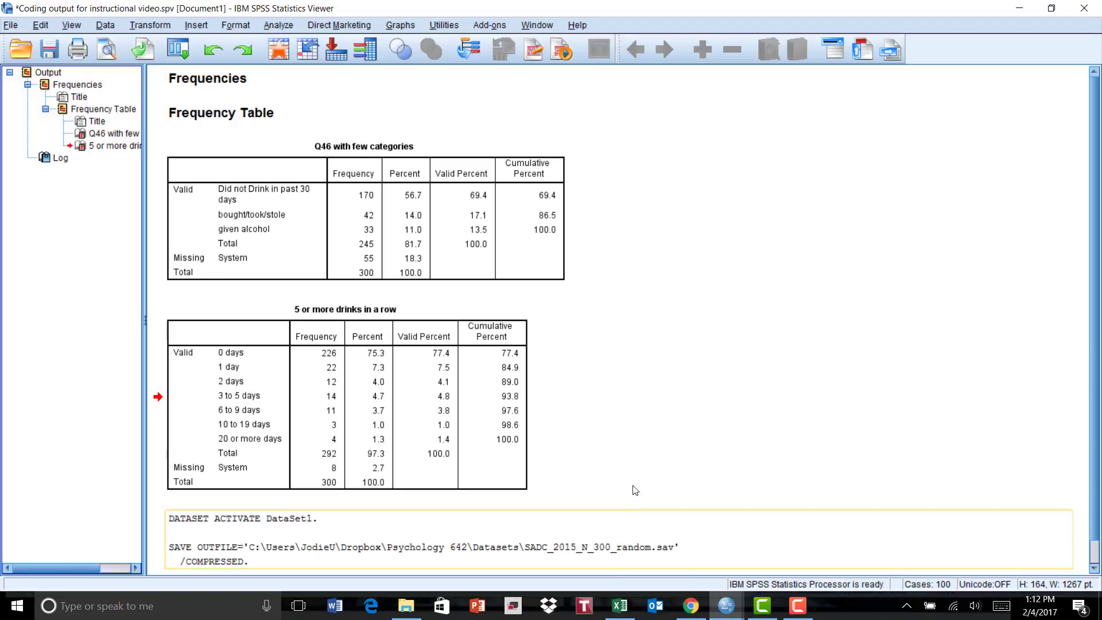
{"action": "left_click", "coordinate": [253, 185]}
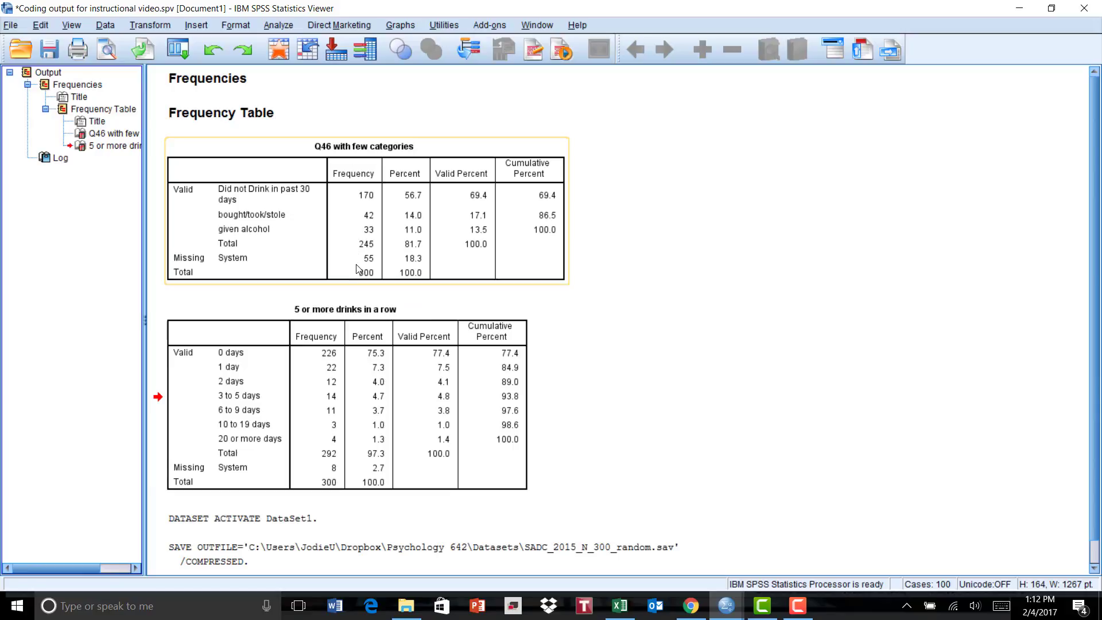
{"action": "left_click", "coordinate": [322, 324]}
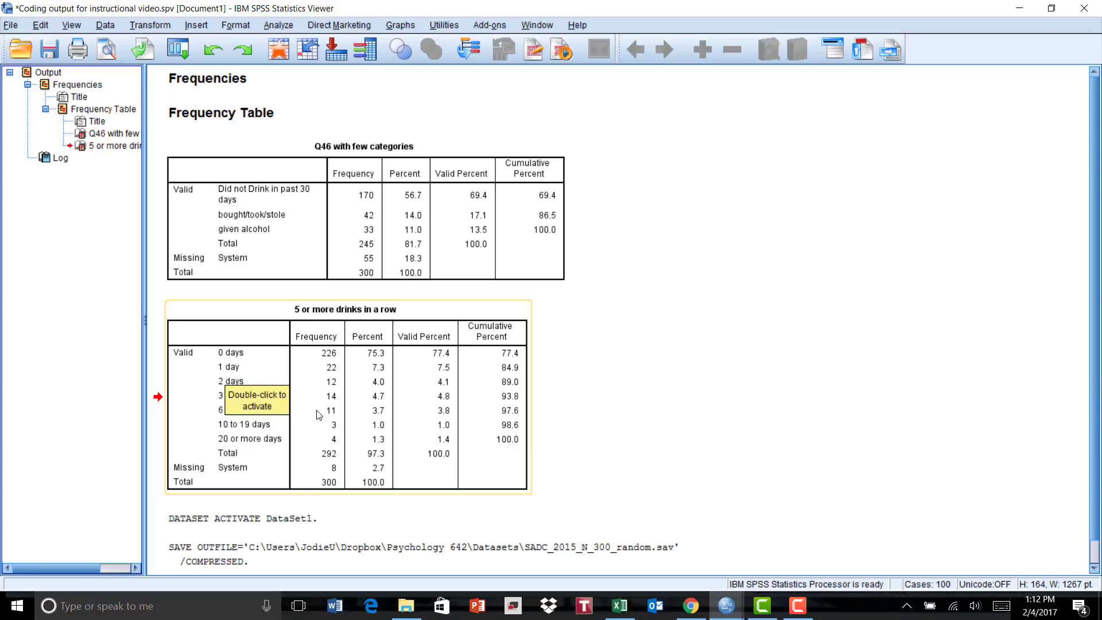
{"action": "left_click", "coordinate": [587, 369]}
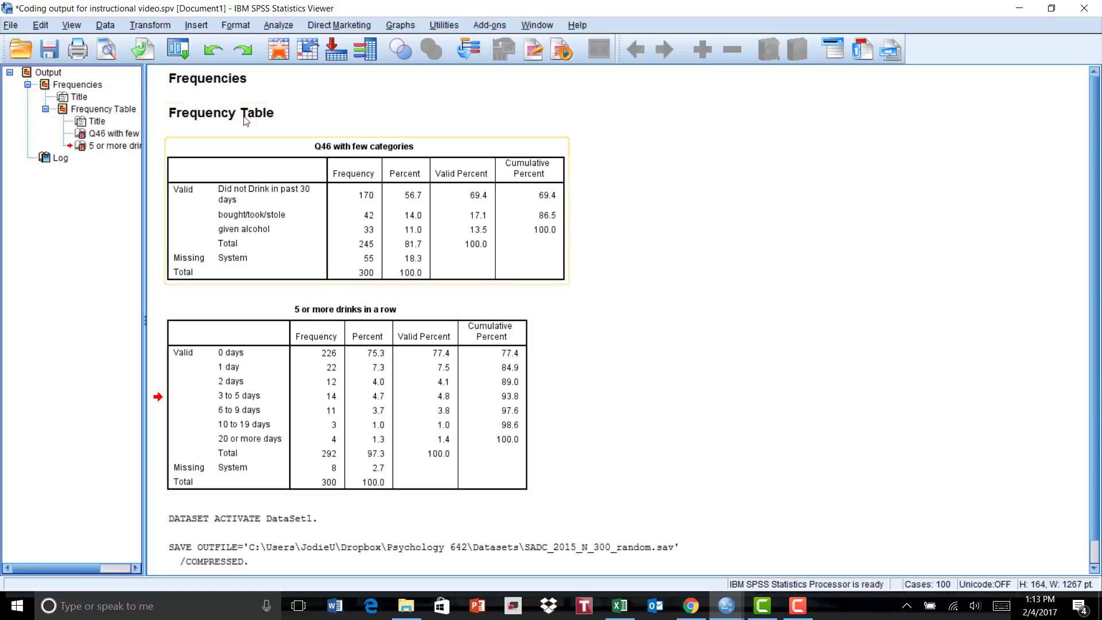
Start Recode into Different Variables with cleared settings and list the source variables by variable name.
{"action": "left_click", "coordinate": [136, 23]}
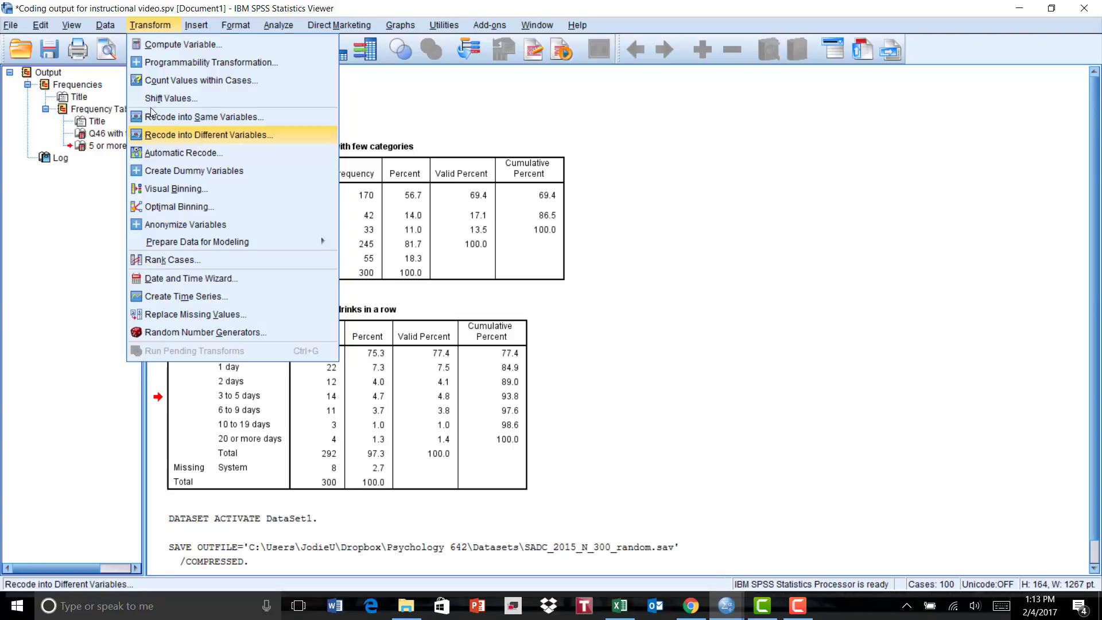
{"action": "left_click", "coordinate": [189, 135]}
{"action": "left_click", "coordinate": [551, 406]}
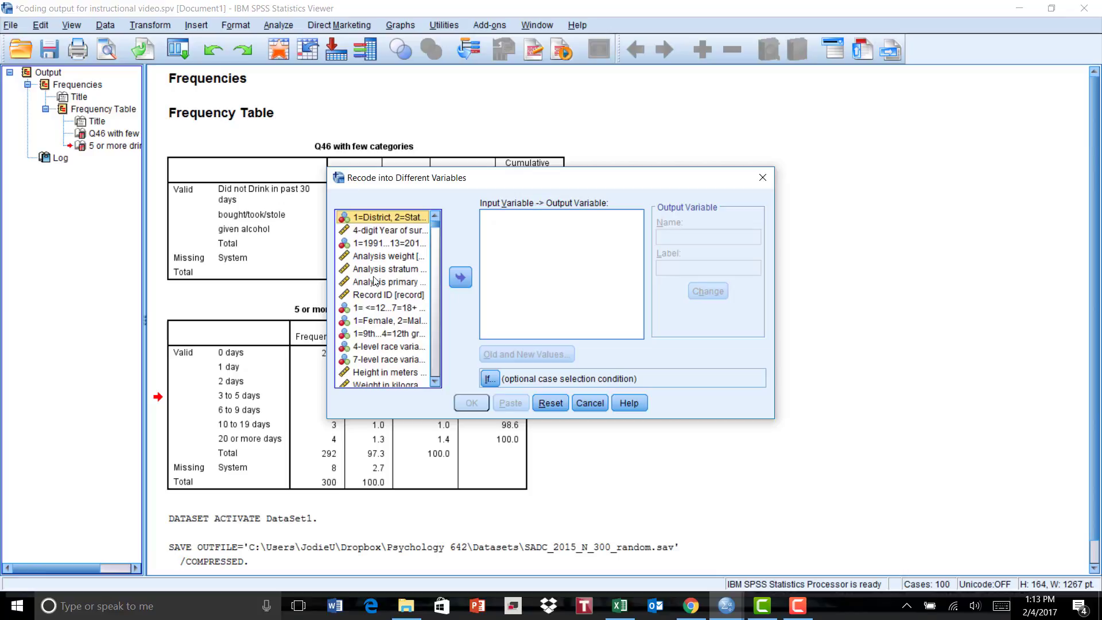
{"action": "left_click", "coordinate": [388, 309]}
{"action": "right_click", "coordinate": [351, 314]}
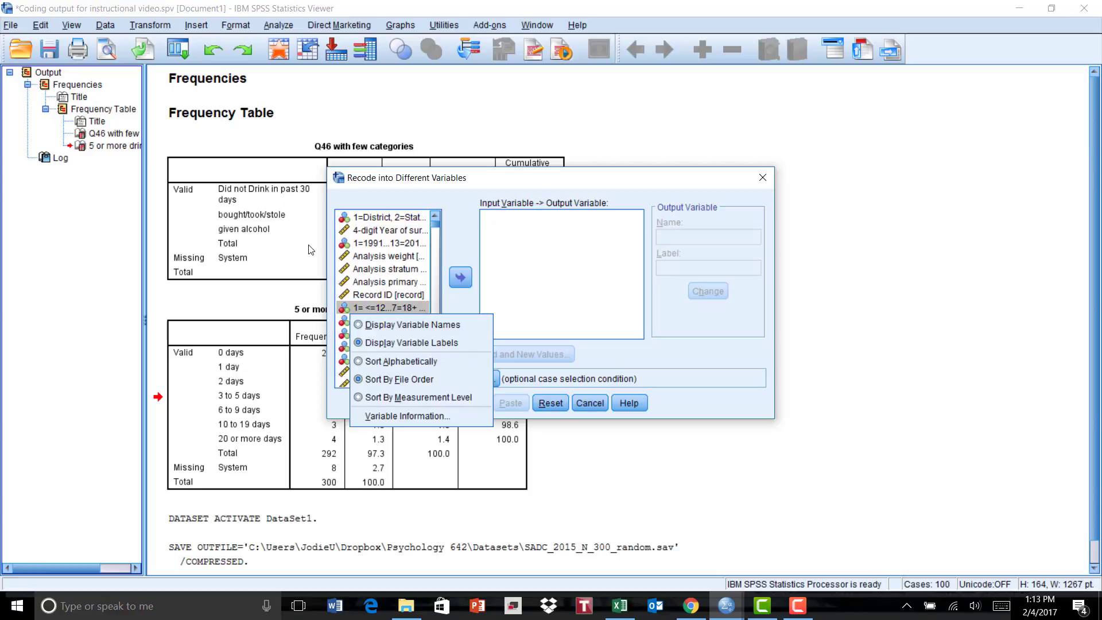
{"action": "left_click", "coordinate": [358, 323]}
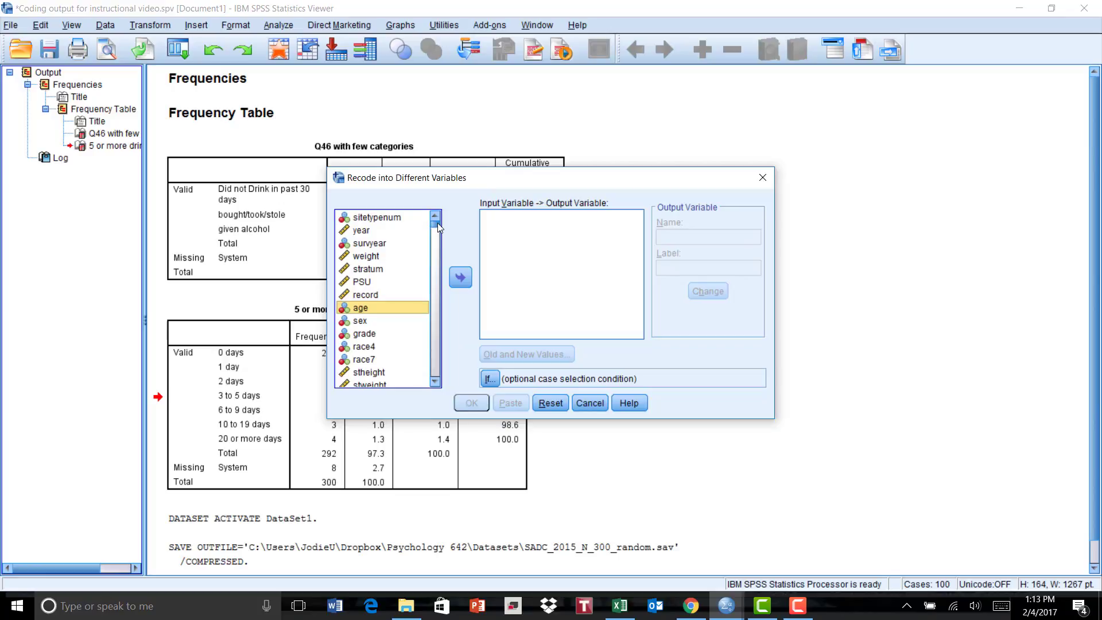
Add Q46_Alchol_few_categories as the input variable for the recode.
{"action": "left_click_drag", "start_coordinate": [438, 223], "coordinate": [445, 383]}
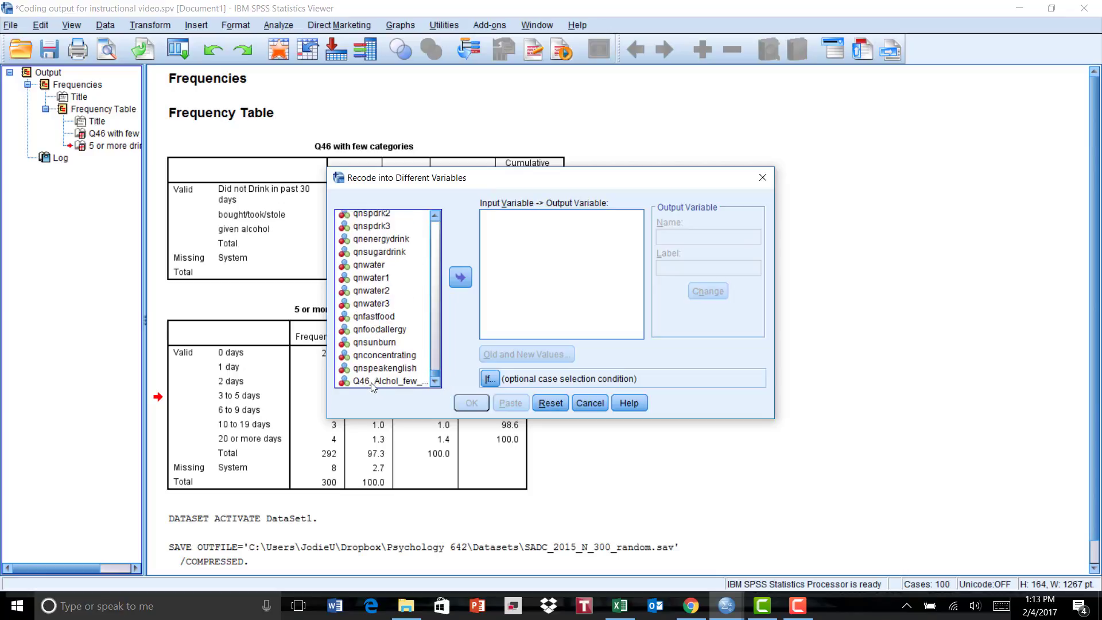
{"action": "key", "text": "Up"}
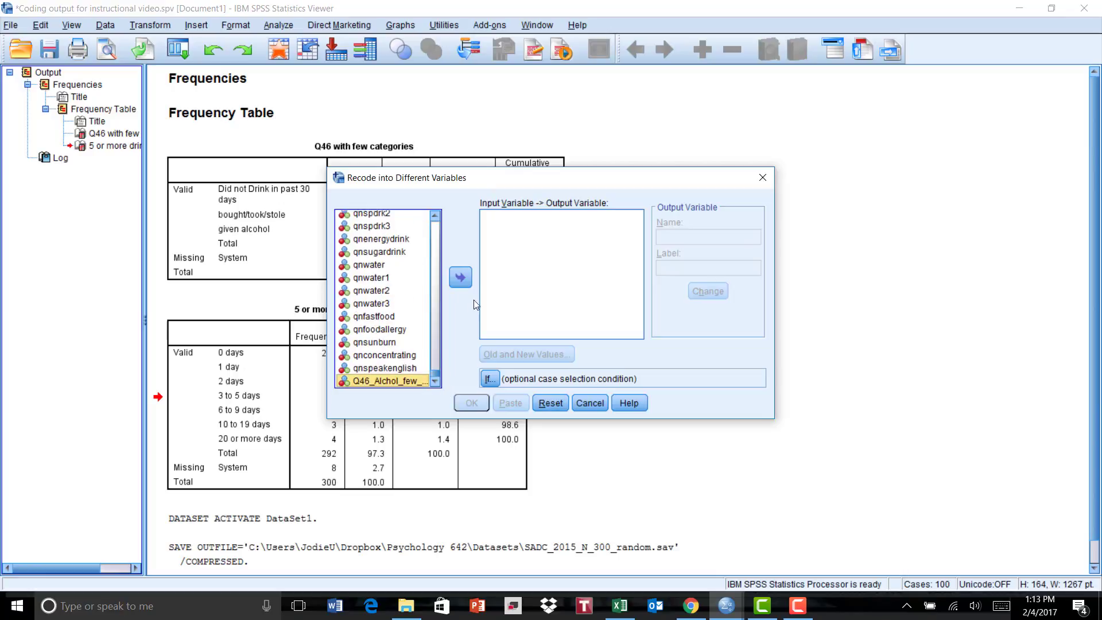
{"action": "left_click", "coordinate": [460, 277]}
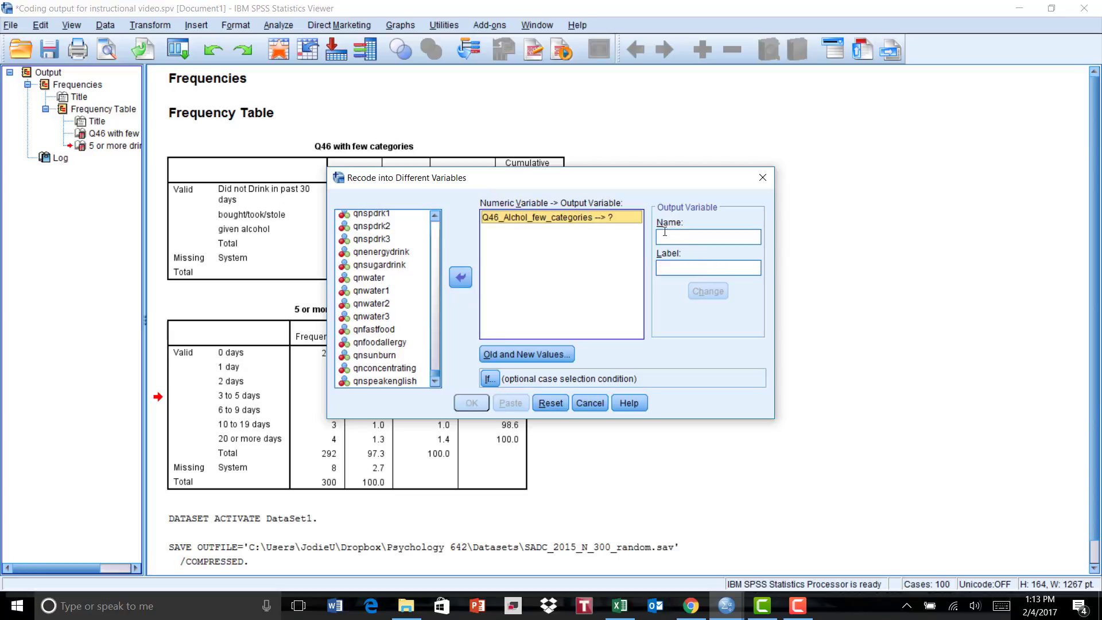
Name the output variable Got_Alc_Dummy.
{"action": "left_click", "coordinate": [684, 236]}
{"action": "type", "text": "GO"}
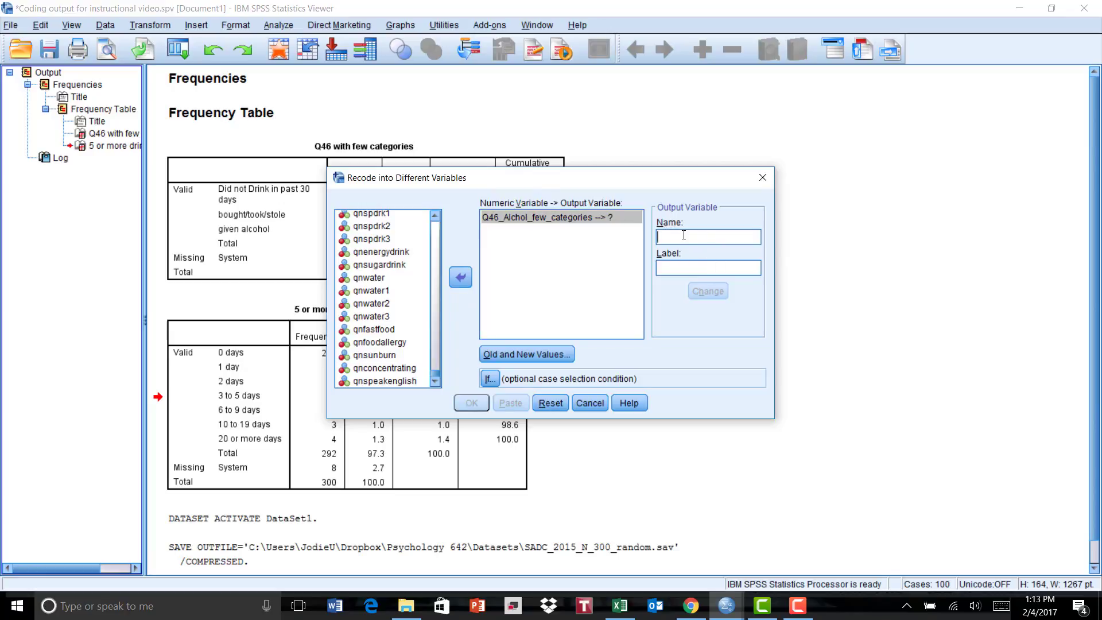
{"action": "key", "text": "BackSpace"}
{"action": "key", "text": "BackSpace"}
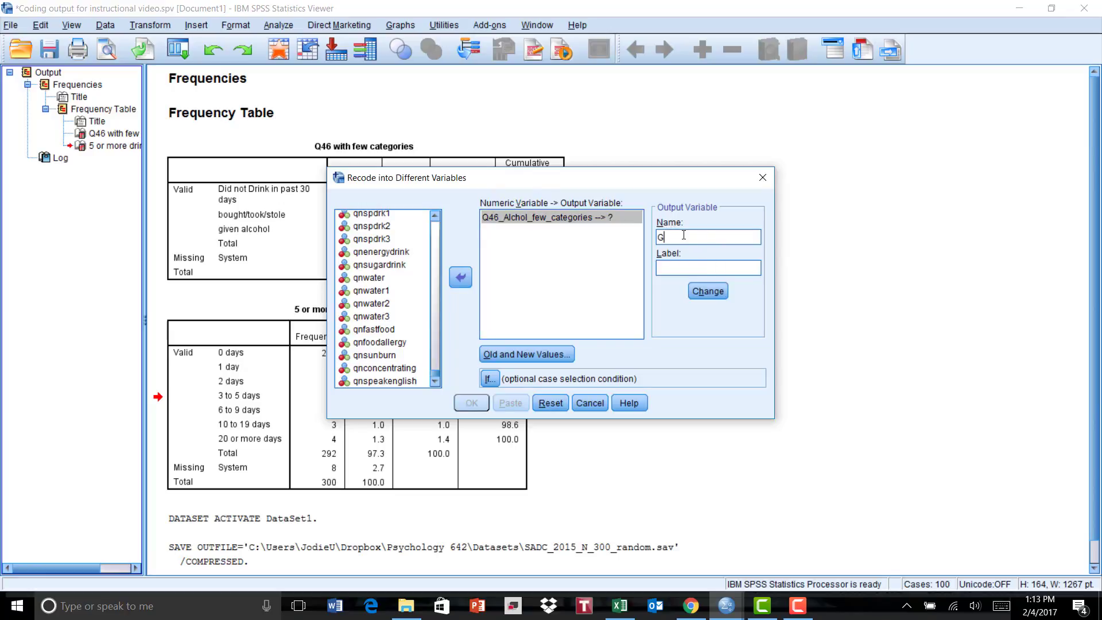
{"action": "type", "text": "0t_alc"}
{"action": "type", "text": "s"}
{"action": "key", "text": "BackSpace"}
{"action": "key", "text": "BackSpace"}
{"action": "key", "text": "BackSpace"}
{"action": "left_click", "coordinate": [671, 238]}
{"action": "key", "text": "BackSpace"}
{"action": "key", "text": "BackSpace"}
{"action": "type", "text": "ot_A"}
{"action": "key", "text": "BackSpace"}
{"action": "type", "text": "Alc"}
{"action": "key", "text": "BackSpace"}
{"action": "type", "text": "Dummy"}
Label the output variable "Got Alc - dummy code" and assign it to the Q46 input variable.
{"action": "left_click", "coordinate": [702, 268]}
{"action": "type", "text": "Got Alc - dummy code"}
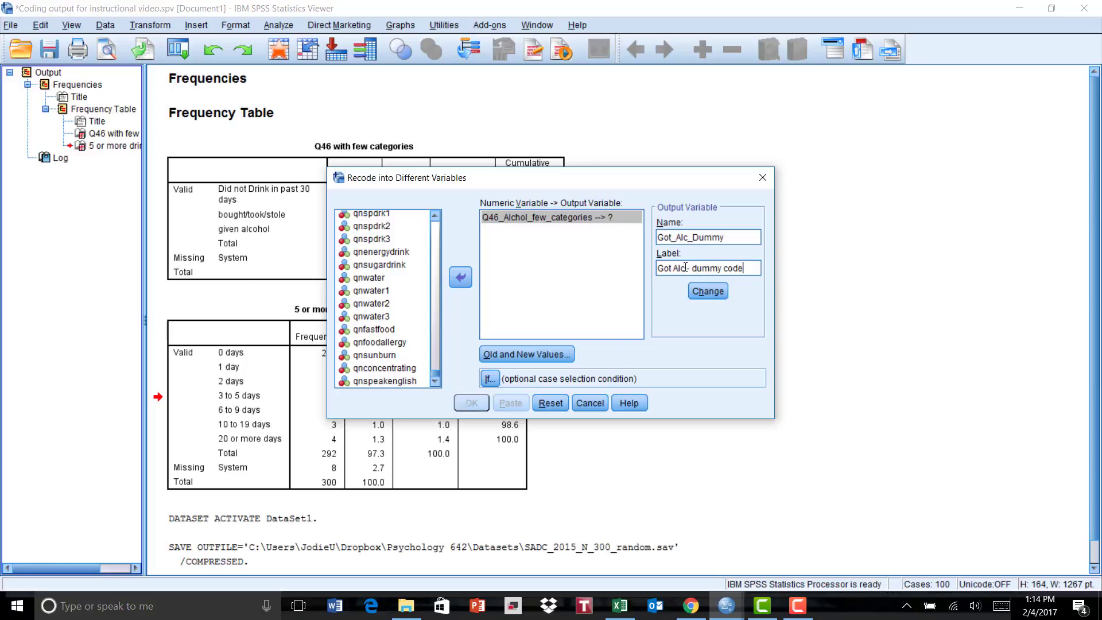
{"action": "left_click", "coordinate": [708, 291]}
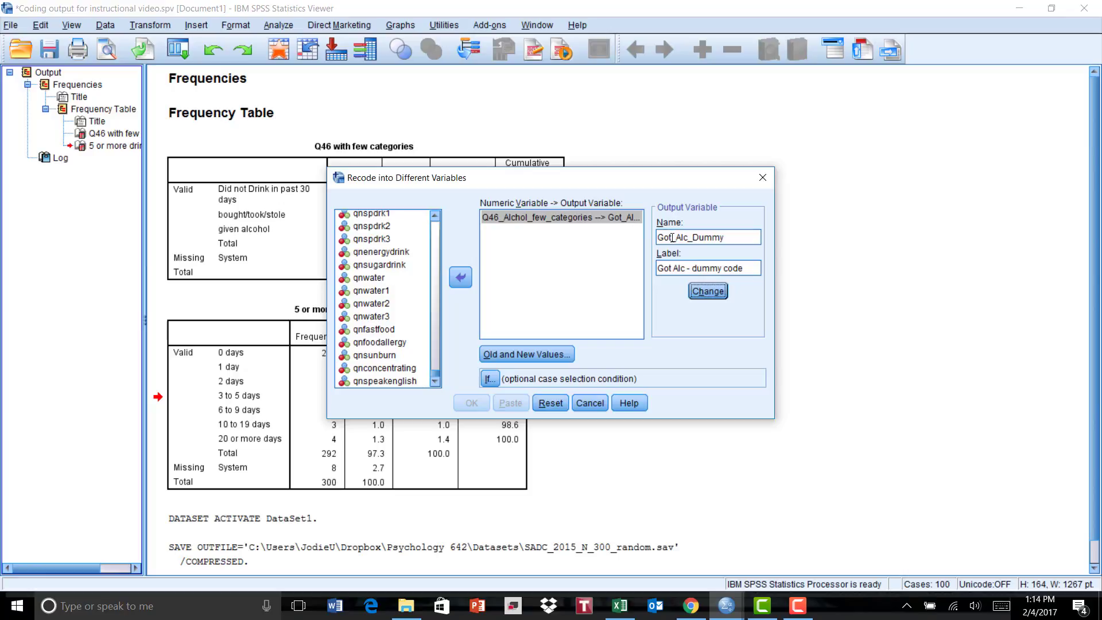
Define the recode rules that turn old value 1 into 0 and old value 2 into 1.
{"action": "left_click", "coordinate": [515, 356]}
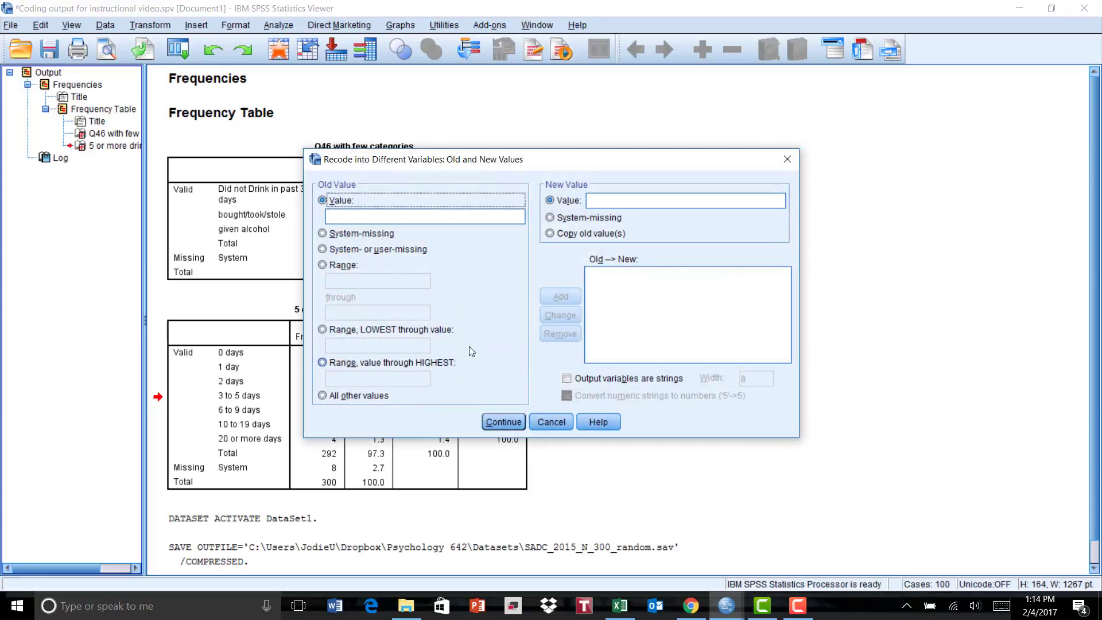
{"action": "left_click", "coordinate": [371, 218]}
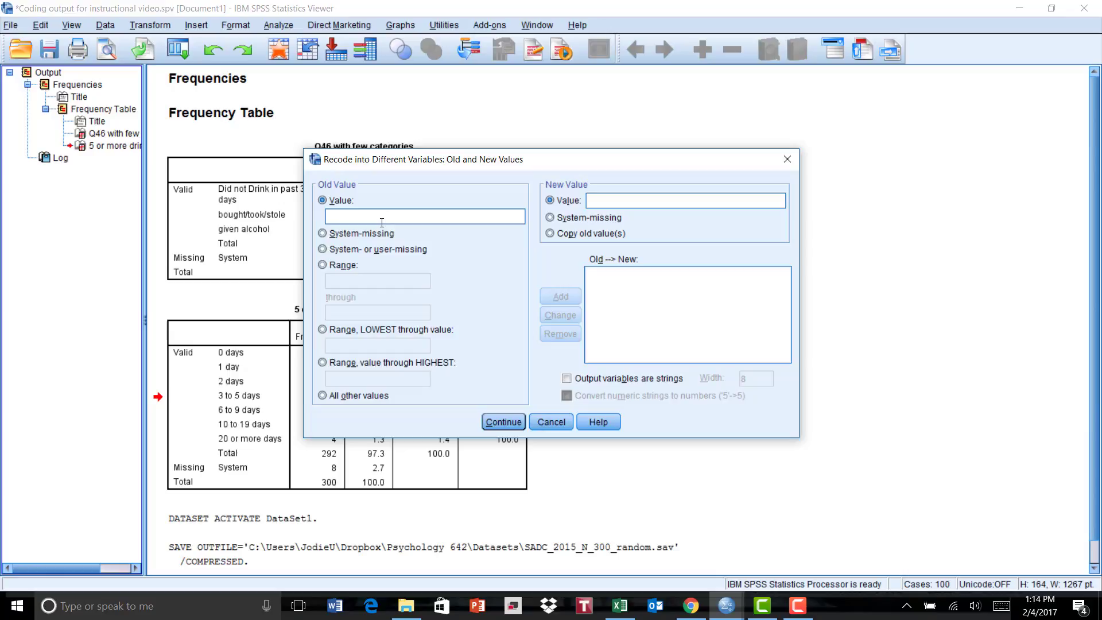
{"action": "type", "text": "1"}
{"action": "type", "text": "0"}
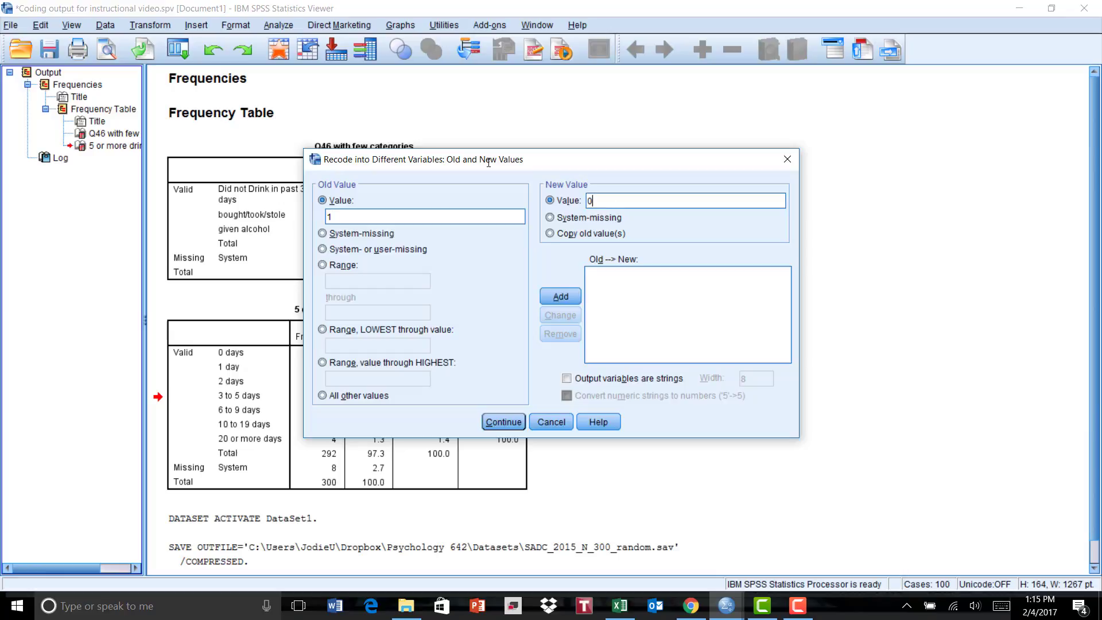
{"action": "left_click", "coordinate": [567, 298]}
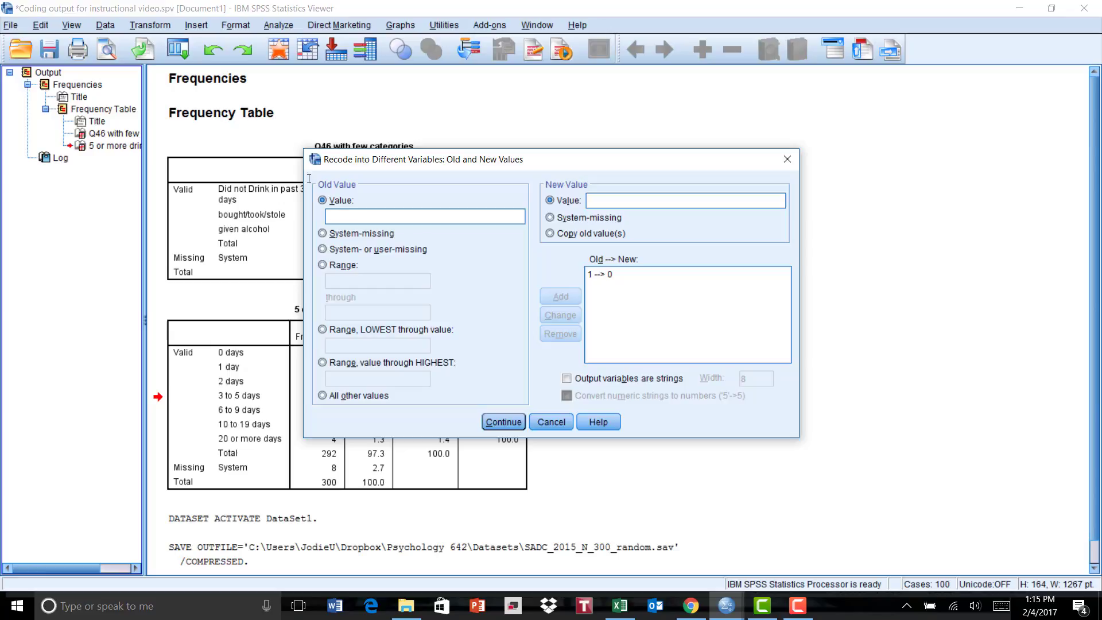
{"action": "type", "text": "2"}
{"action": "type", "text": "1"}
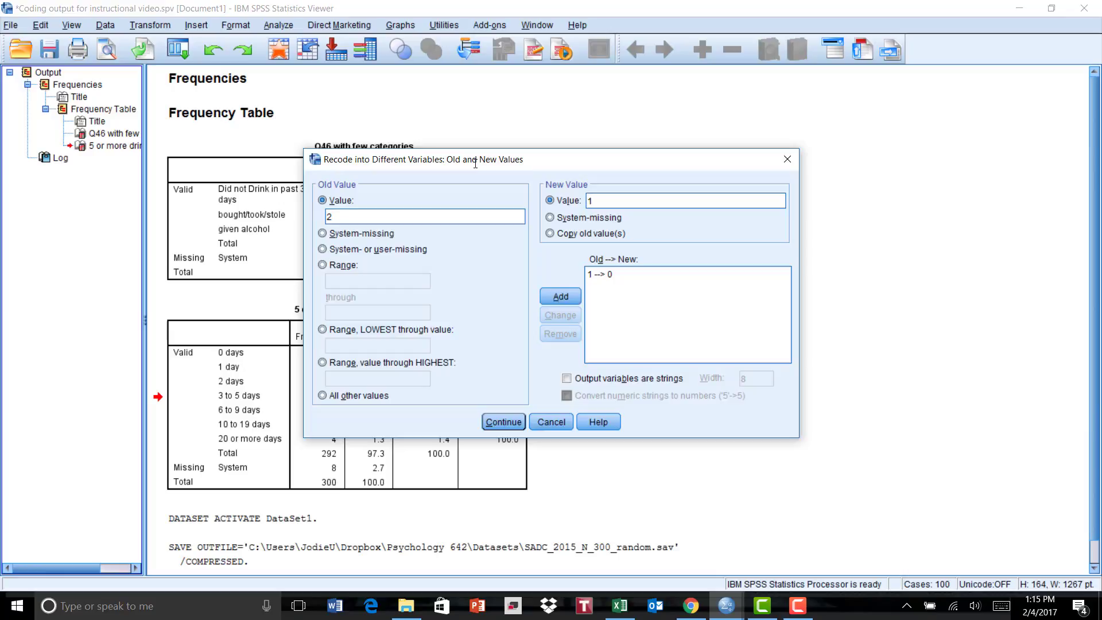
{"action": "left_click", "coordinate": [556, 301]}
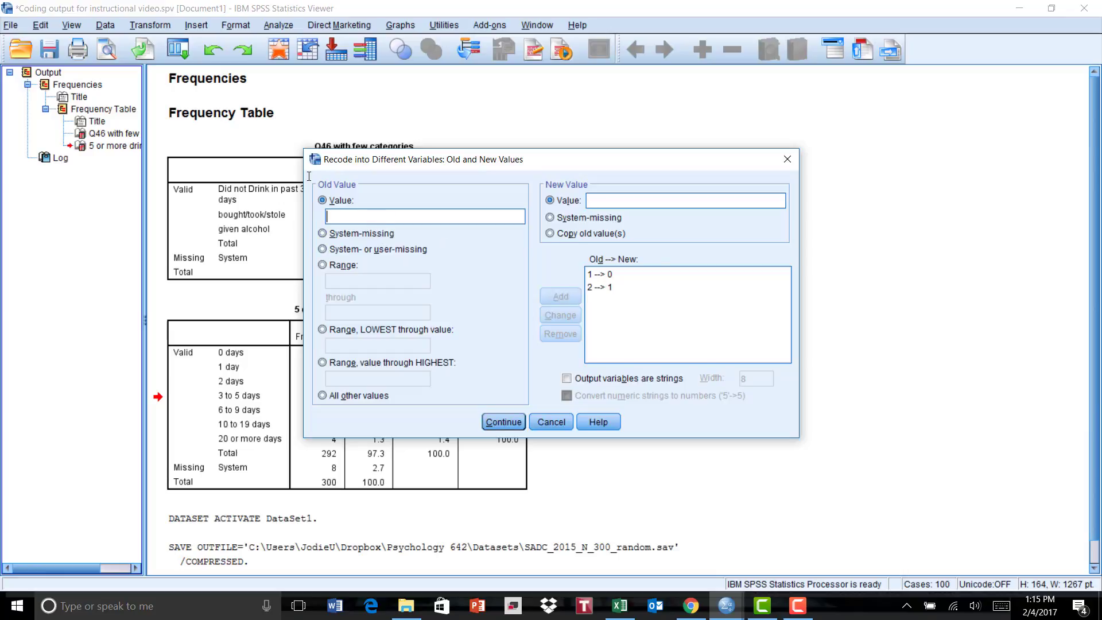
Add the rule that turns old value 3 into 0, accept the rules and run the recode.
{"action": "type", "text": "0"}
{"action": "key", "text": "BackSpace"}
{"action": "type", "text": "3"}
{"action": "type", "text": "0"}
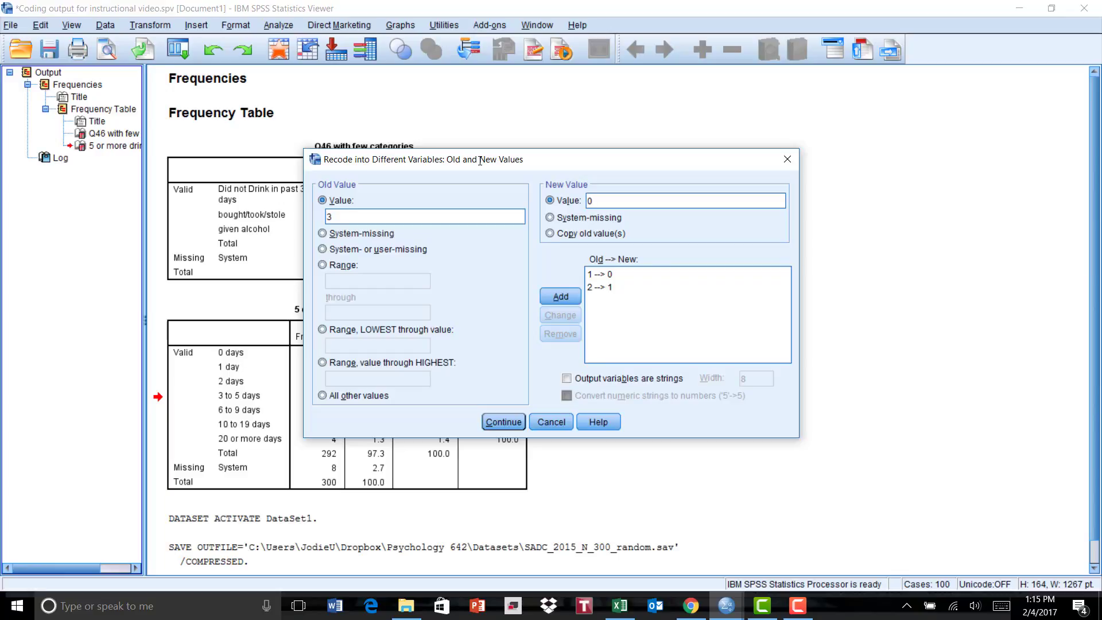
{"action": "key", "text": "Return"}
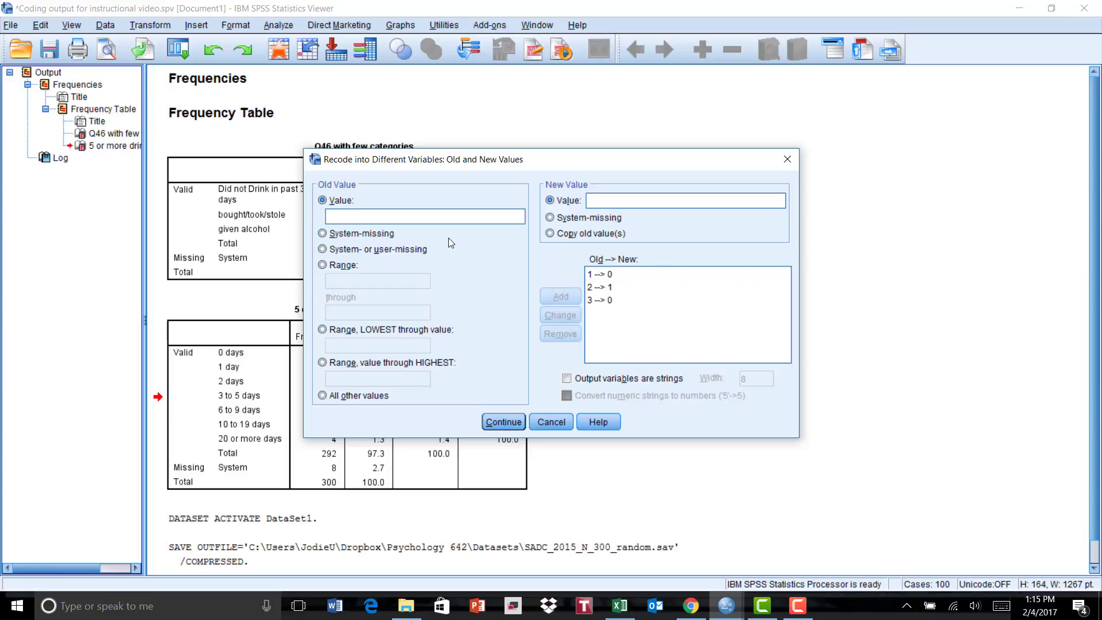
{"action": "key", "text": "Return"}
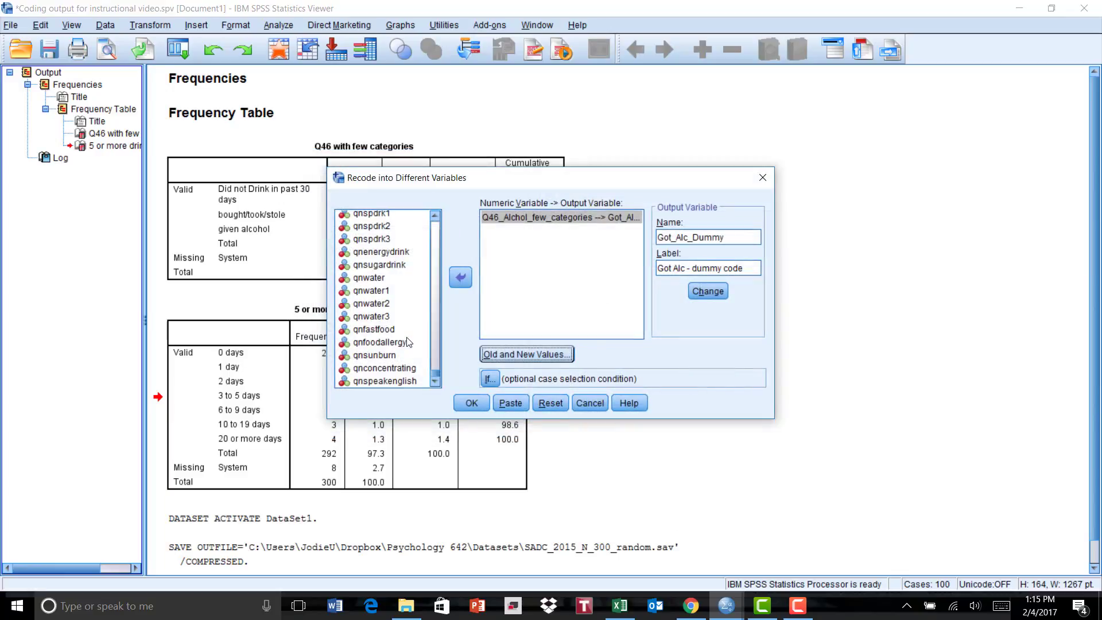
{"action": "left_click", "coordinate": [466, 402]}
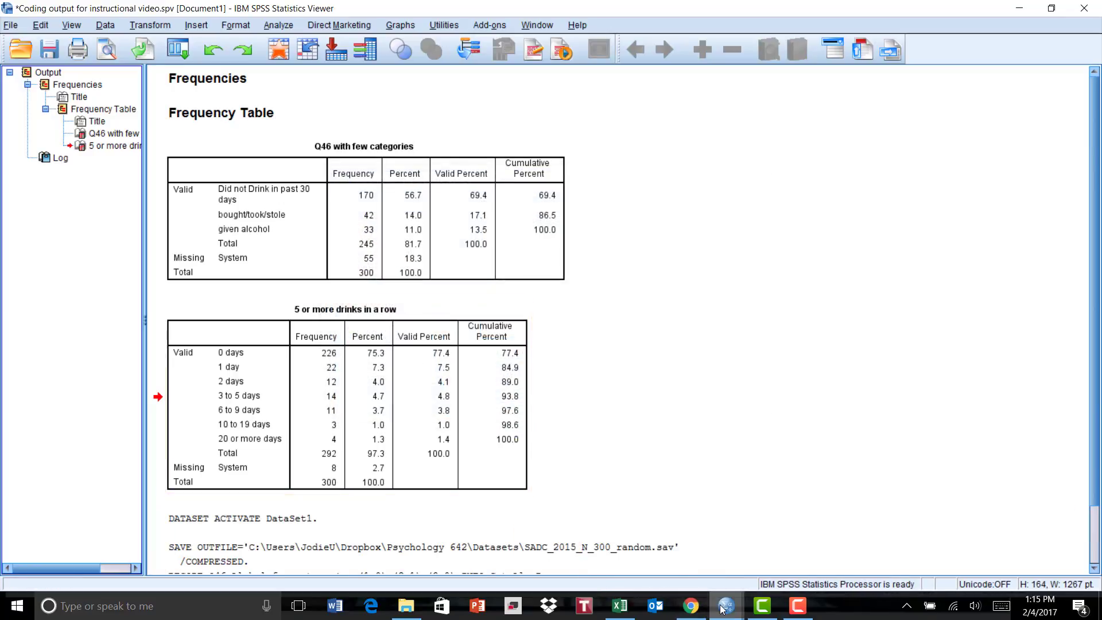
Switch to the SADC_2015_N_300_random.sav dataset and check the Got_Alc_Dummy case values against Q46_Alchol_few_categories.
{"action": "mouse_move", "coordinate": [722, 610]}
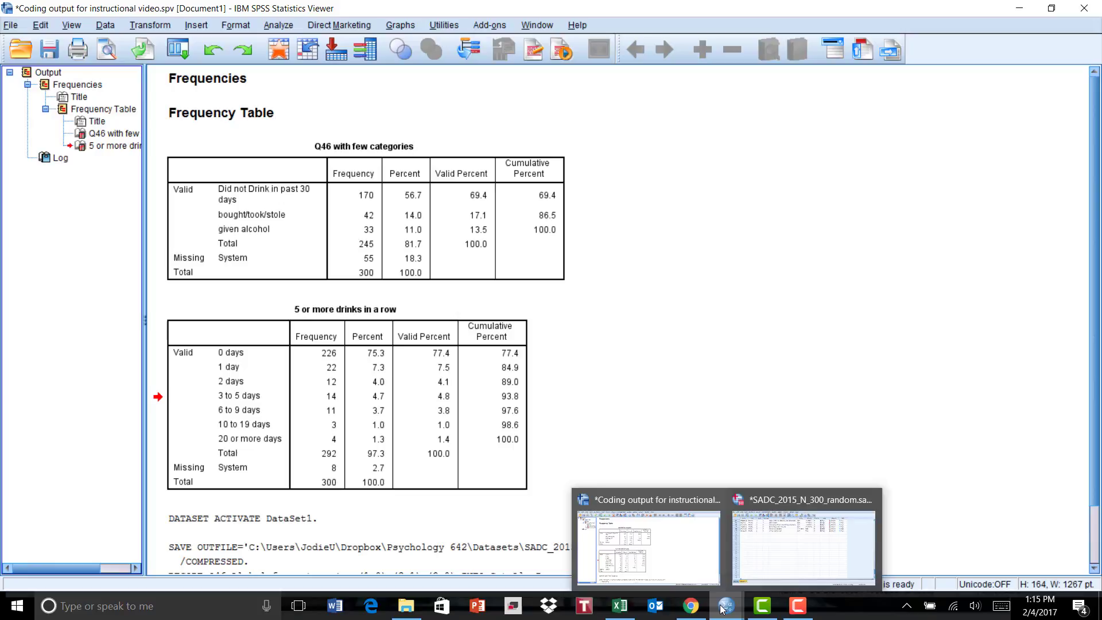
{"action": "left_click", "coordinate": [783, 556]}
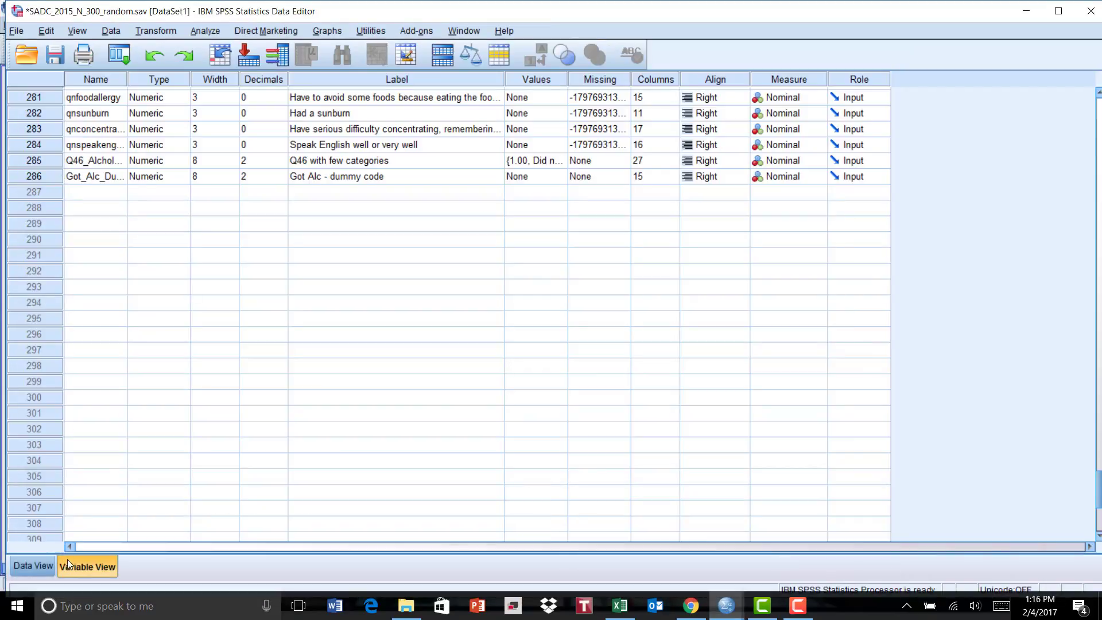
{"action": "left_click", "coordinate": [32, 566]}
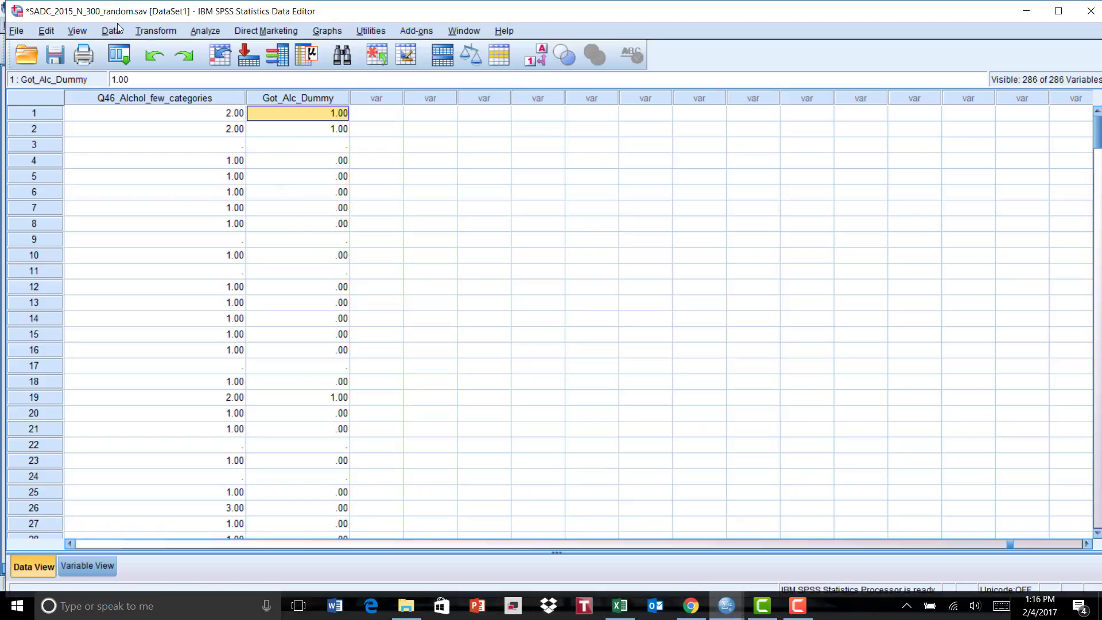
Reopen the recode into different variables and change the Q46_Alchol_few_categories output to Given_Alc_Dummy, labelled "Given Alc - dummy code".
{"action": "left_click", "coordinate": [154, 31]}
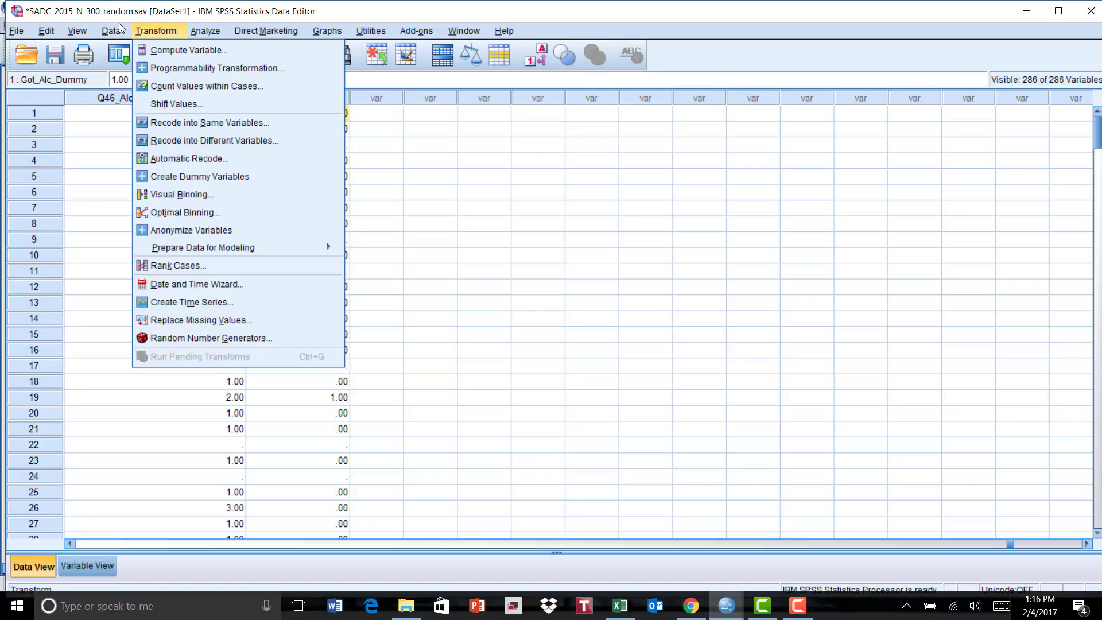
{"action": "left_click", "coordinate": [177, 147]}
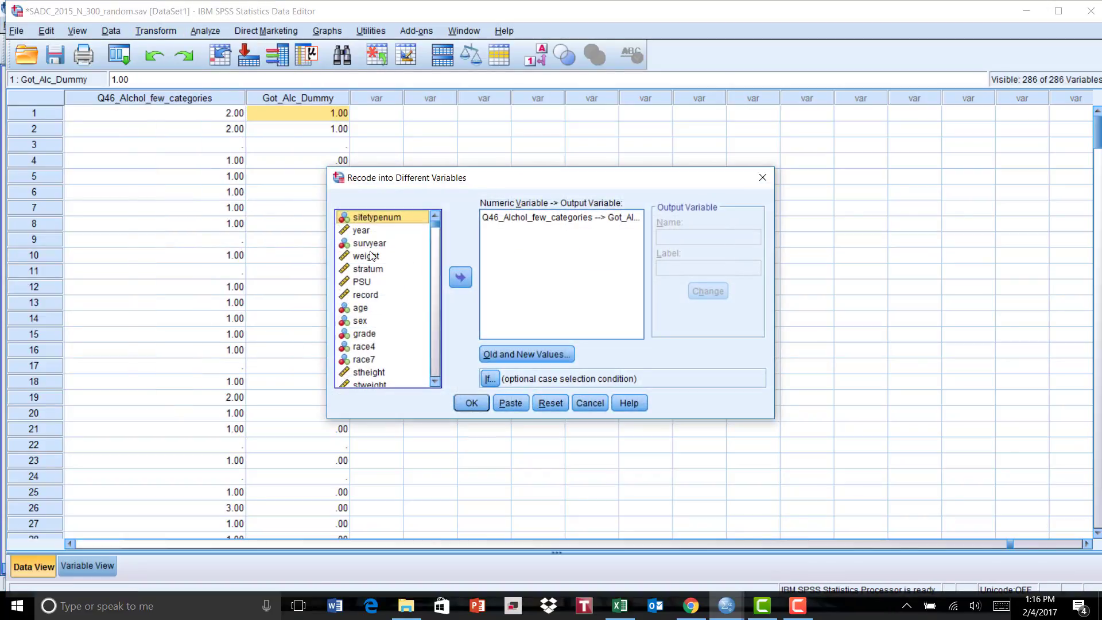
{"action": "left_click", "coordinate": [604, 220]}
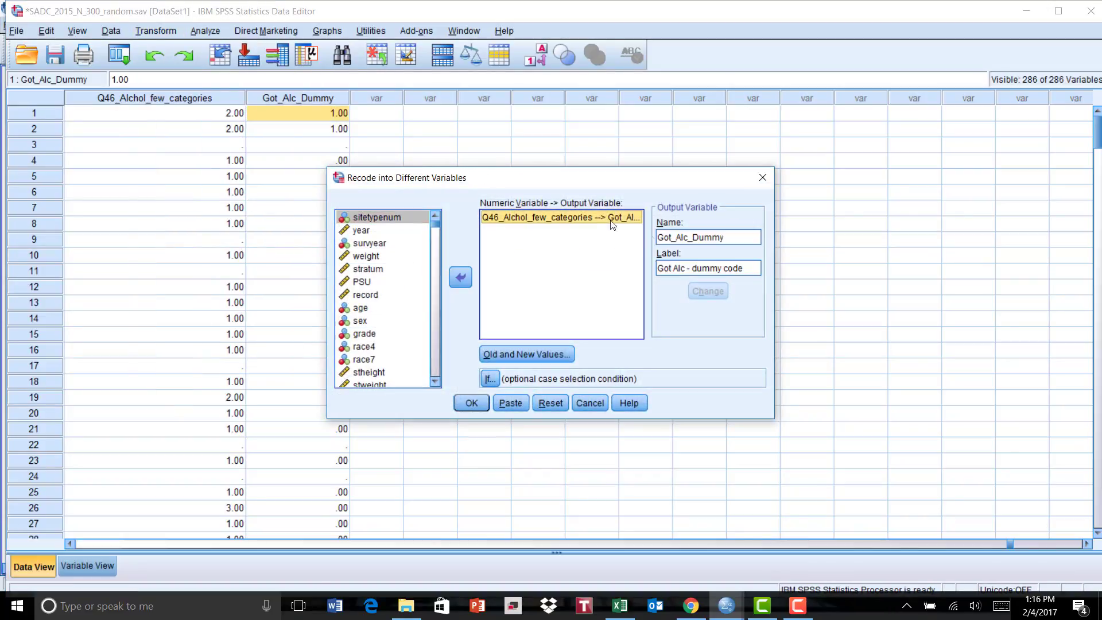
{"action": "left_click_drag", "start_coordinate": [659, 238], "coordinate": [677, 240]}
{"action": "left_click", "coordinate": [677, 238]}
{"action": "type", "text": "Given"}
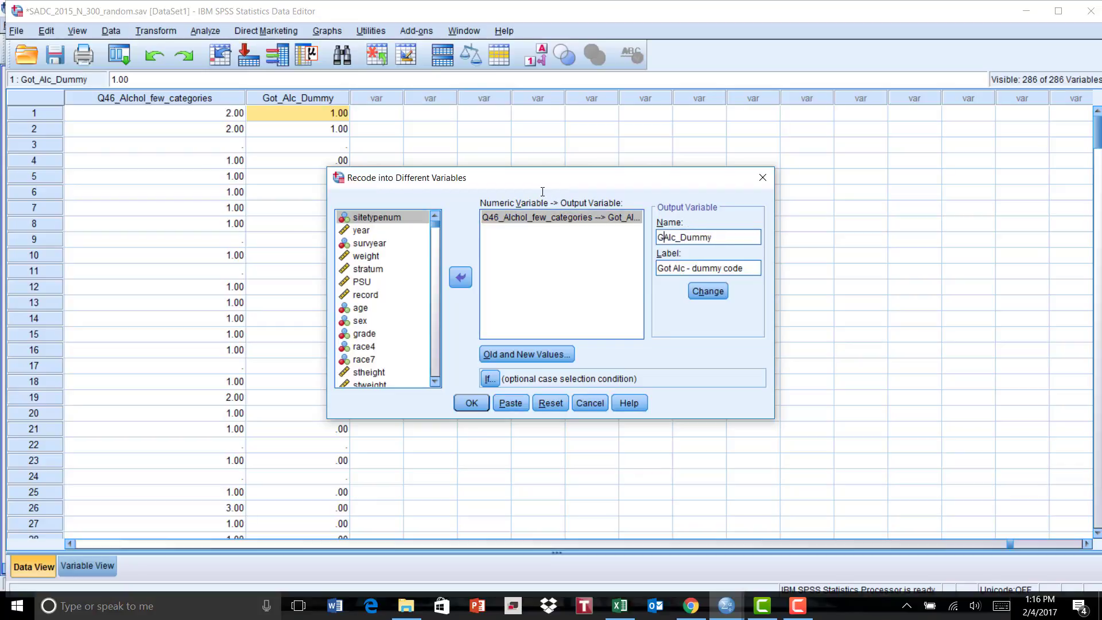
{"action": "type", "text": "_"}
{"action": "left_click_drag", "start_coordinate": [657, 270], "coordinate": [672, 271]}
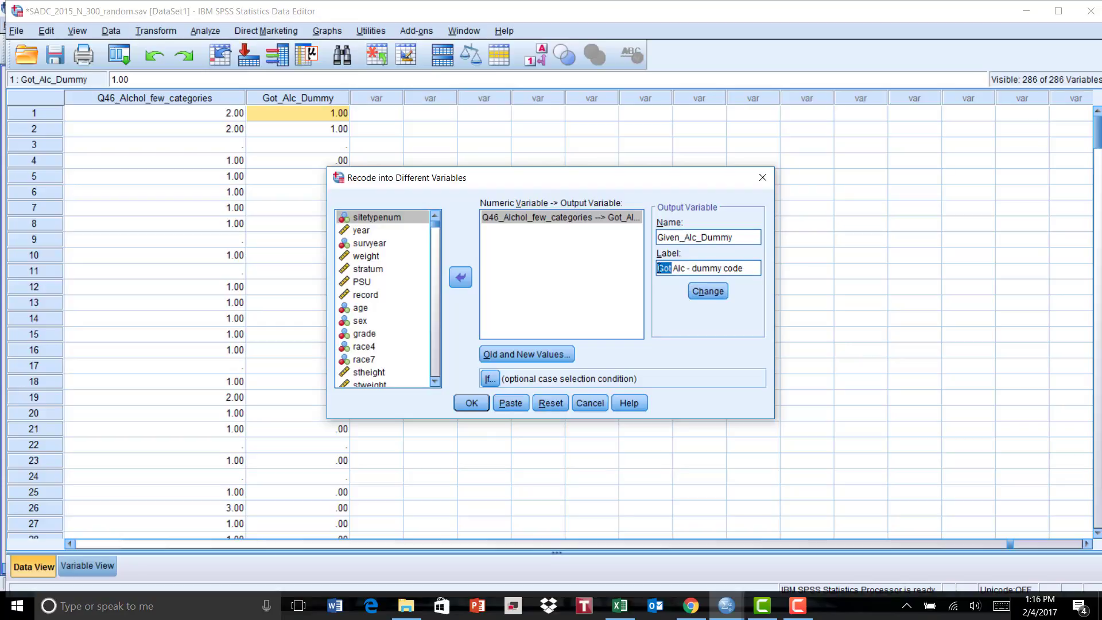
{"action": "type", "text": "Given"}
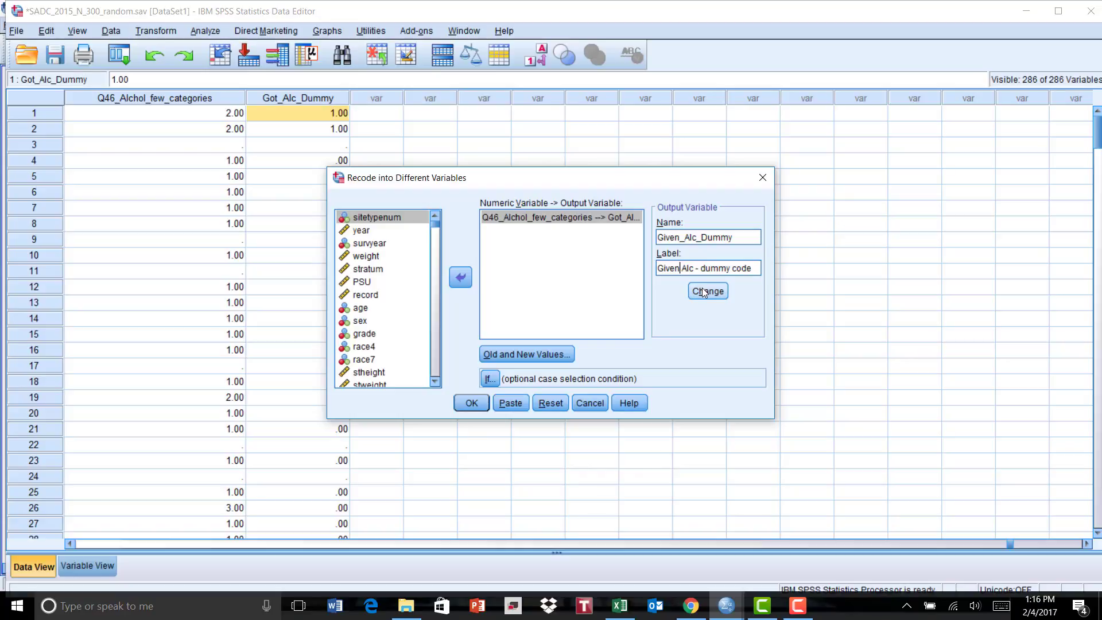
{"action": "left_click", "coordinate": [703, 292]}
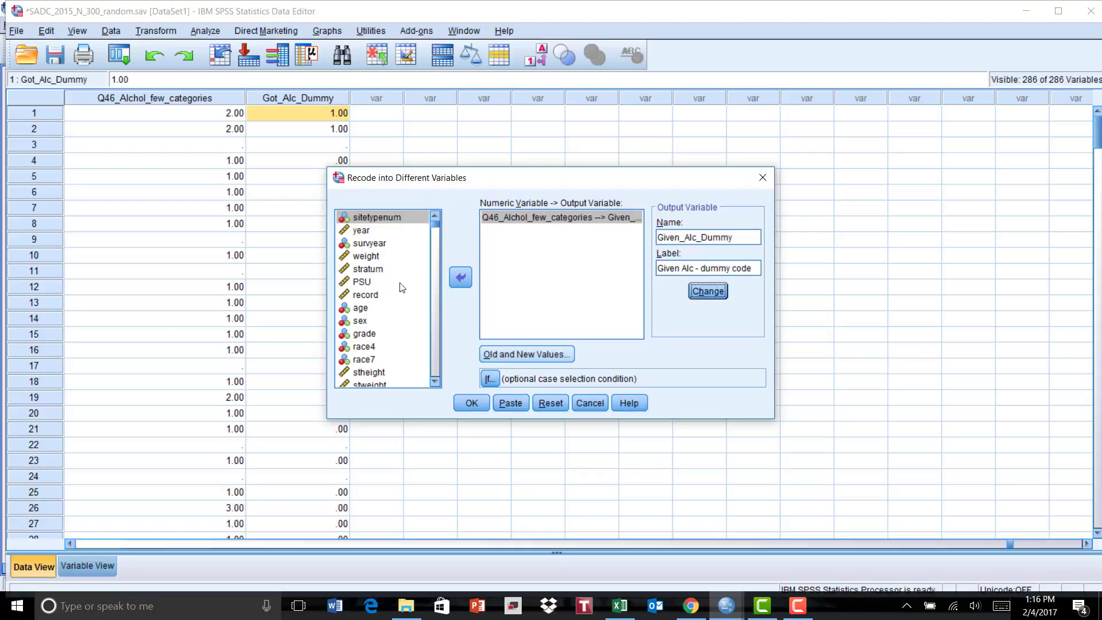
Remove all three existing old-to-new value rules from the recode.
{"action": "key", "text": "alt+o"}
{"action": "left_click", "coordinate": [597, 276]}
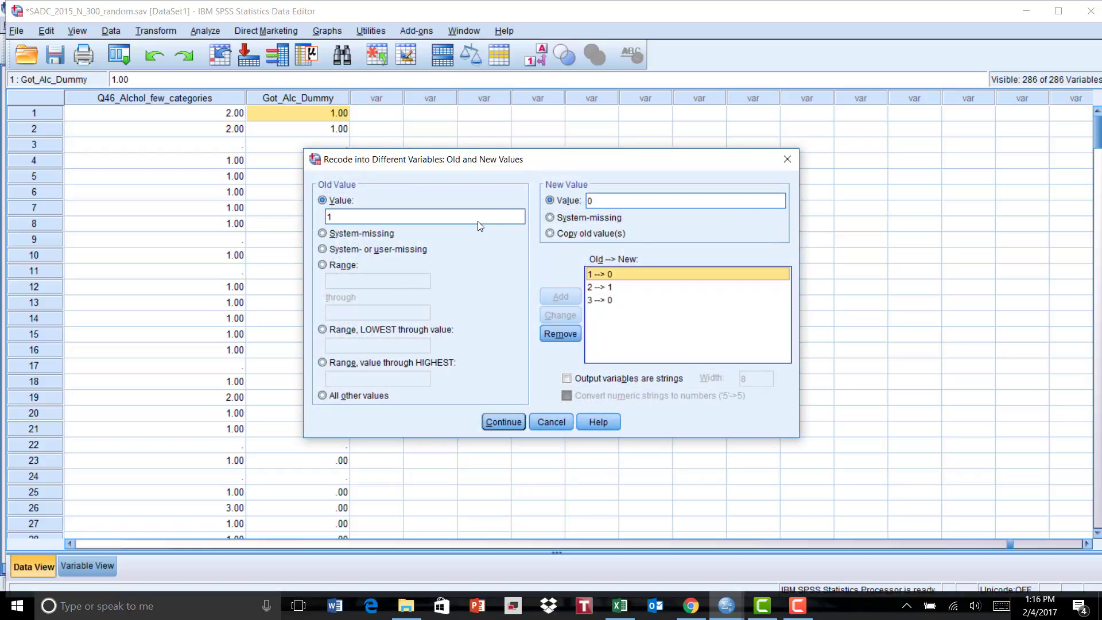
{"action": "left_click", "coordinate": [561, 334]}
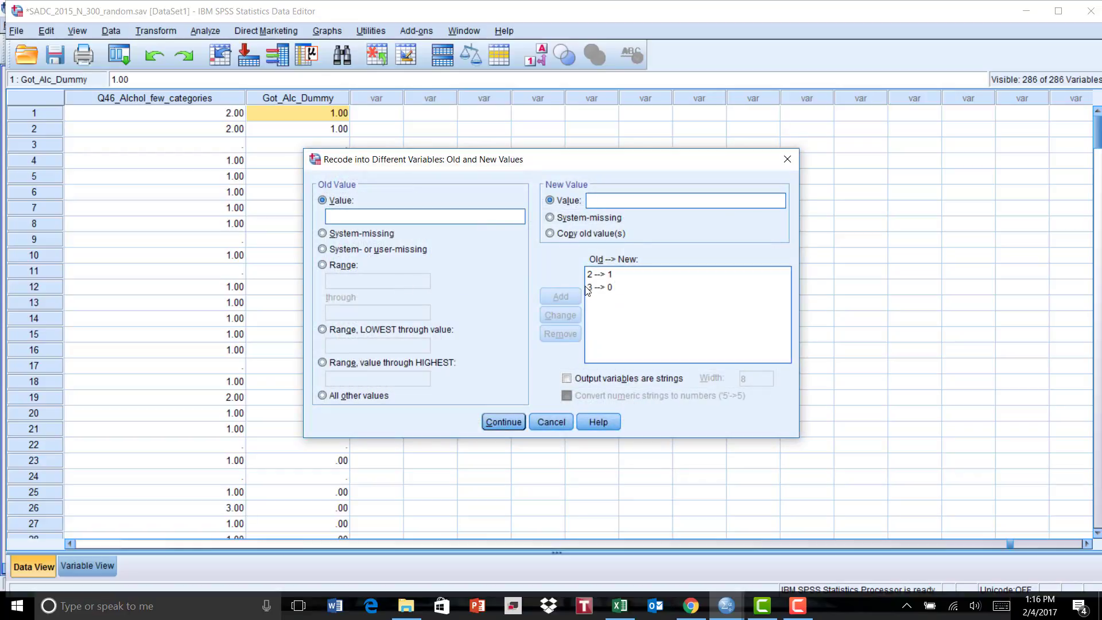
{"action": "left_click", "coordinate": [596, 275]}
{"action": "left_click", "coordinate": [561, 334]}
{"action": "left_click", "coordinate": [591, 275]}
{"action": "left_click", "coordinate": [562, 335]}
Add recode rules that turn old value 1 into 0 and old value 2 into 0.
{"action": "left_click", "coordinate": [365, 214]}
{"action": "type", "text": "1"}
{"action": "left_click", "coordinate": [704, 200]}
{"action": "type", "text": "0"}
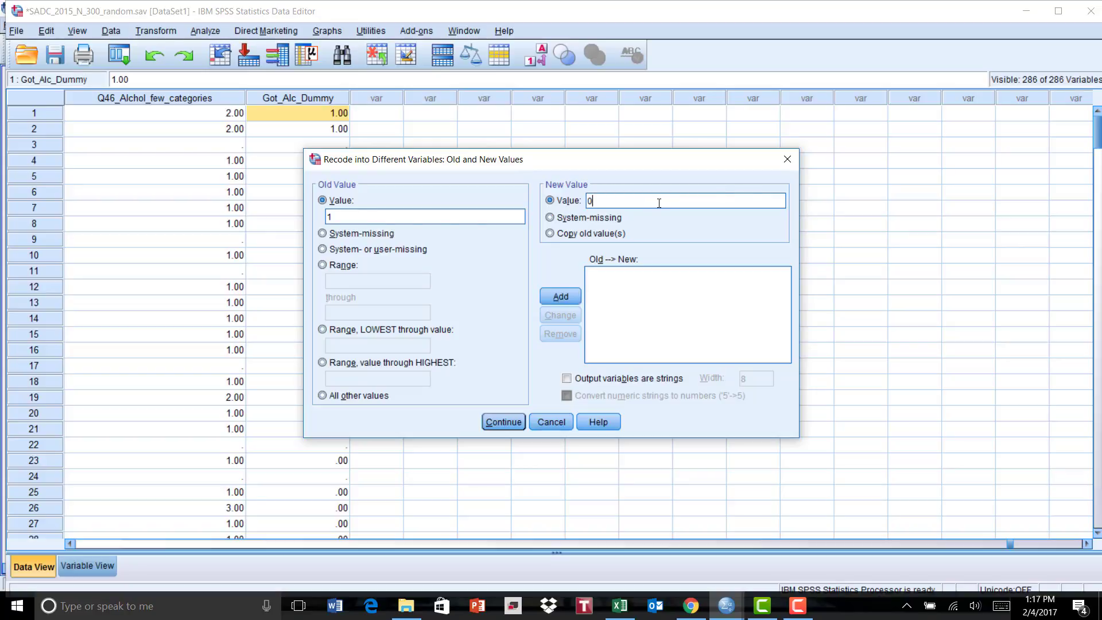
{"action": "left_click", "coordinate": [546, 298]}
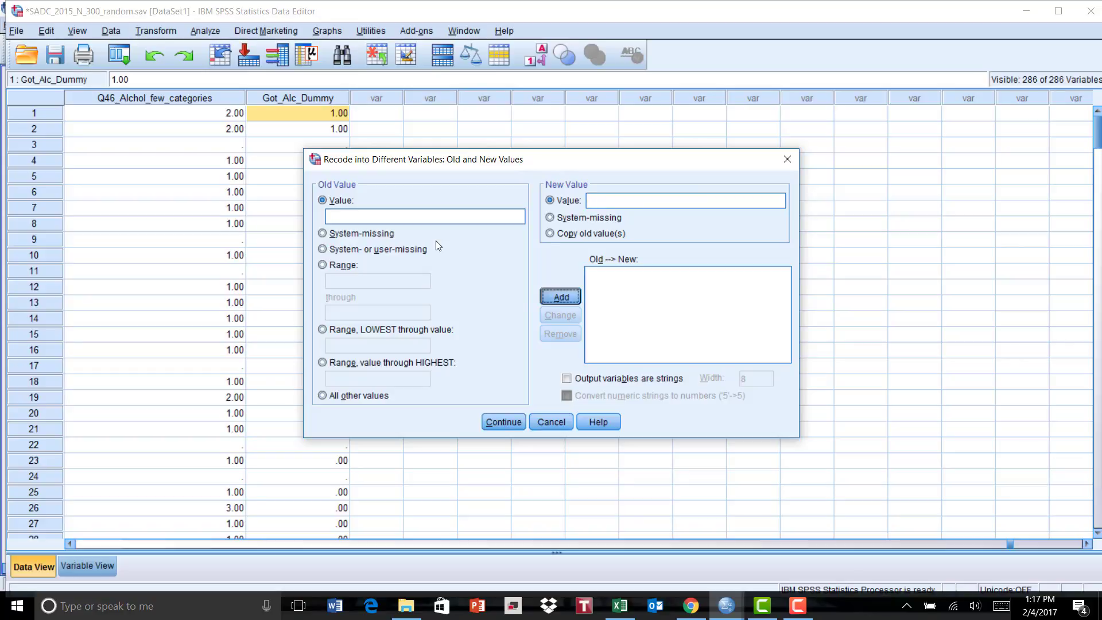
{"action": "left_click", "coordinate": [338, 216]}
{"action": "type", "text": "2"}
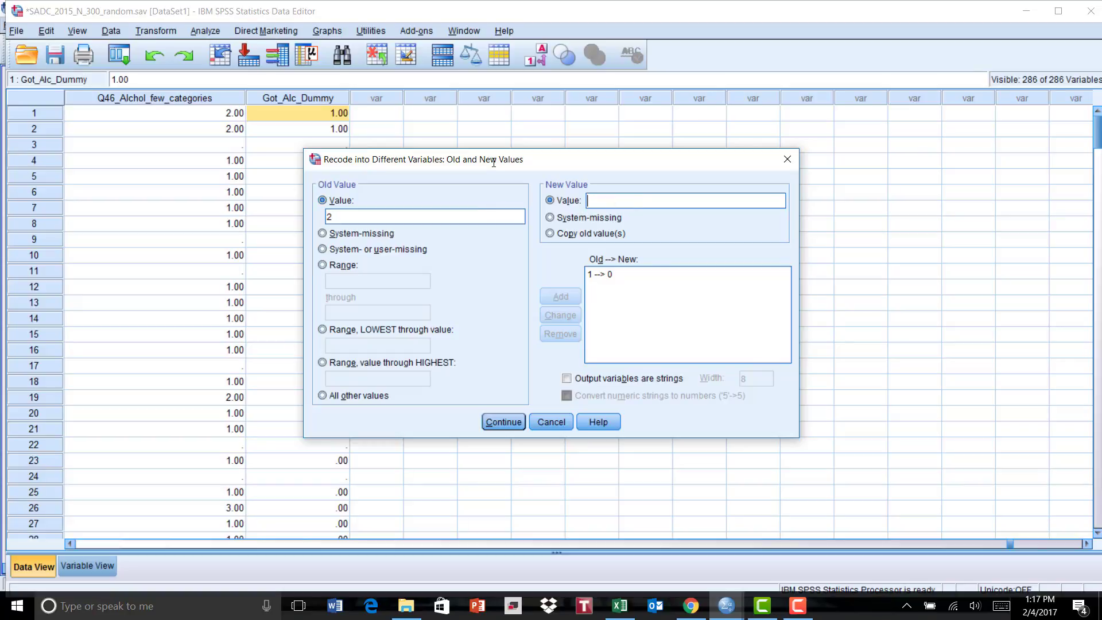
{"action": "type", "text": "0"}
{"action": "left_click", "coordinate": [545, 294]}
Add the rule that turns old value 3 into 1, accept the rules and run the recode.
{"action": "type", "text": "3"}
{"action": "left_click", "coordinate": [600, 199]}
{"action": "type", "text": "1"}
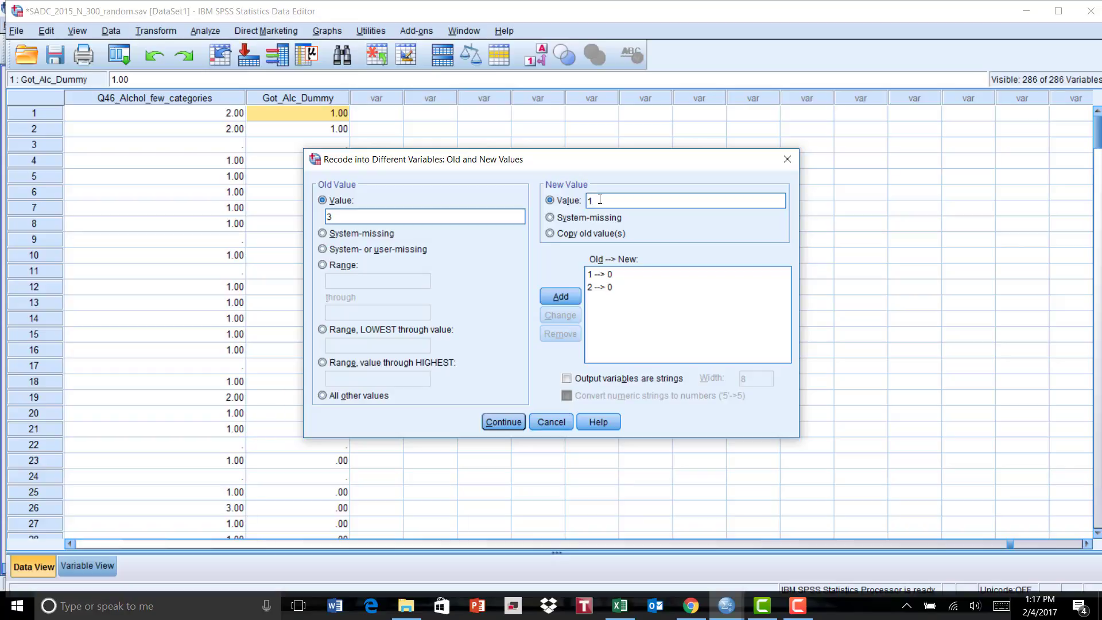
{"action": "left_click", "coordinate": [562, 296]}
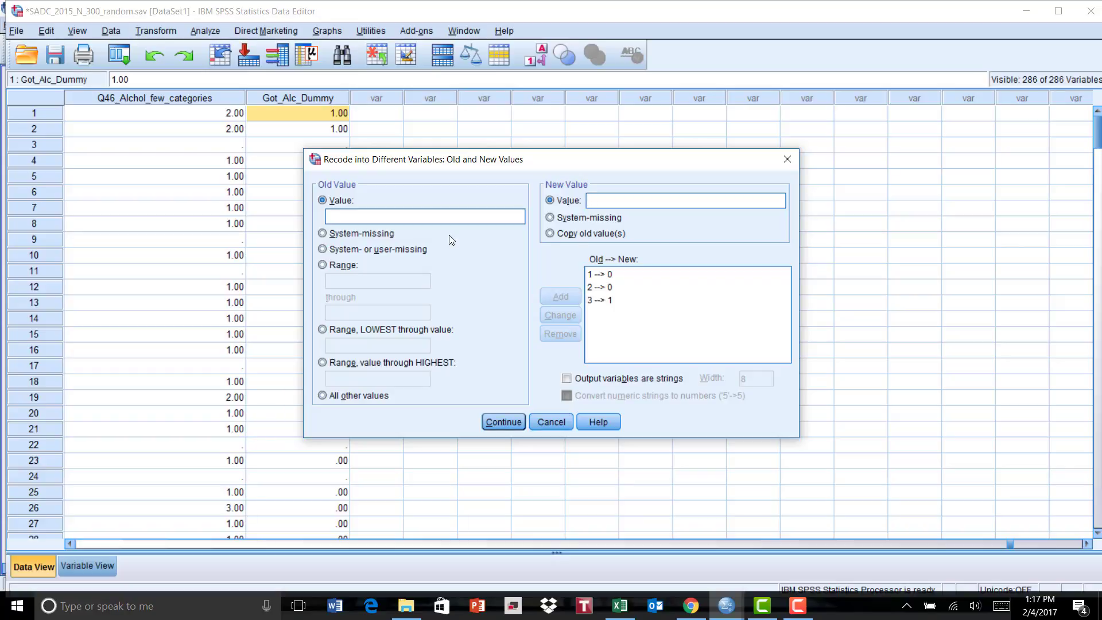
{"action": "left_click", "coordinate": [503, 423]}
{"action": "left_click", "coordinate": [473, 404]}
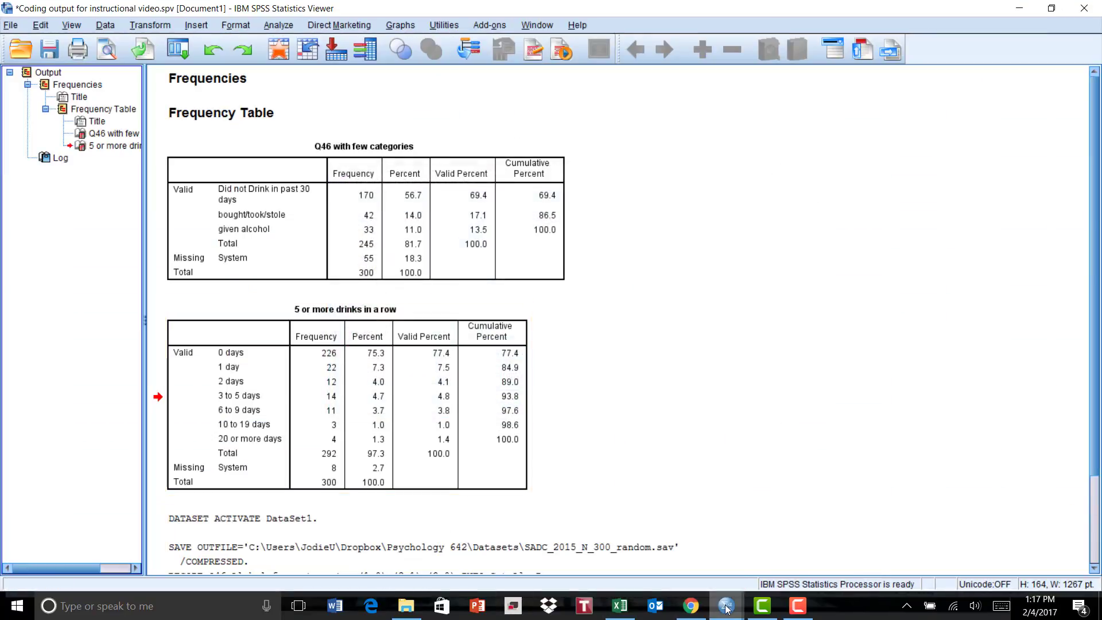
Return to the SADC_2015_N_300_random.sav dataset and run frequencies with Got_Alc_Dummy and Given_Alc_Dummy added to the existing variables.
{"action": "mouse_move", "coordinate": [726, 606]}
{"action": "left_click", "coordinate": [803, 531]}
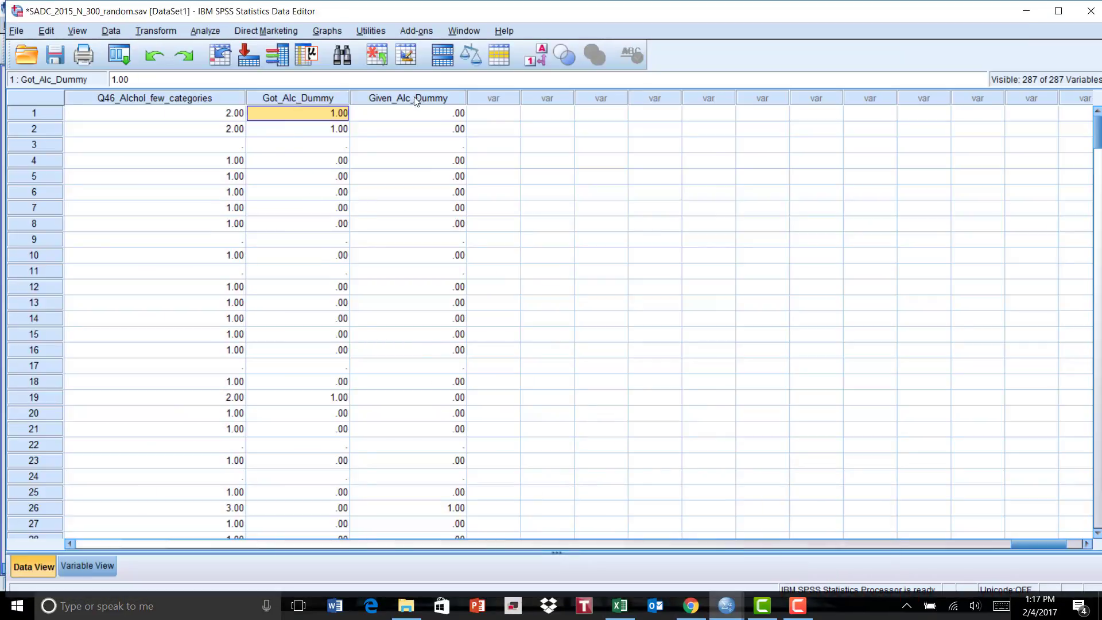
{"action": "left_click", "coordinate": [208, 33]}
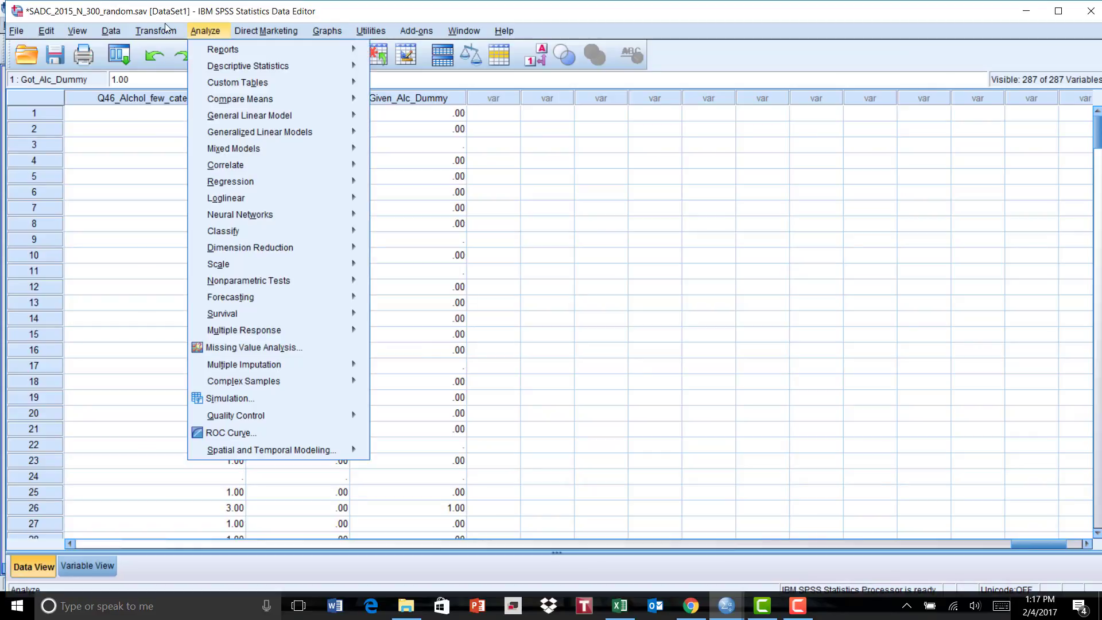
{"action": "mouse_move", "coordinate": [235, 70]}
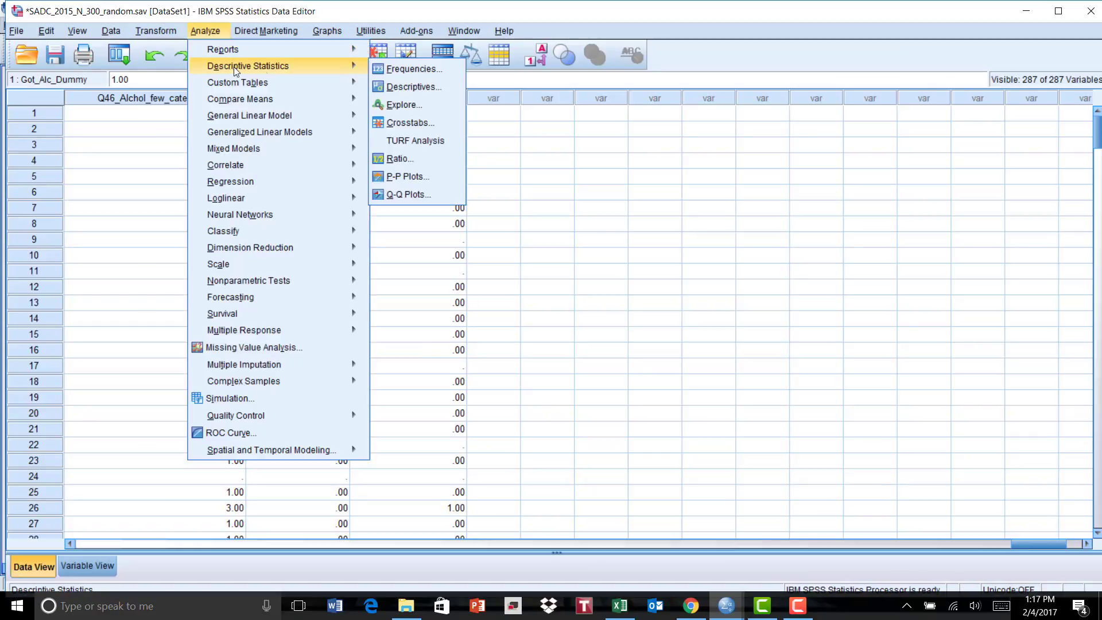
{"action": "left_click", "coordinate": [385, 69]}
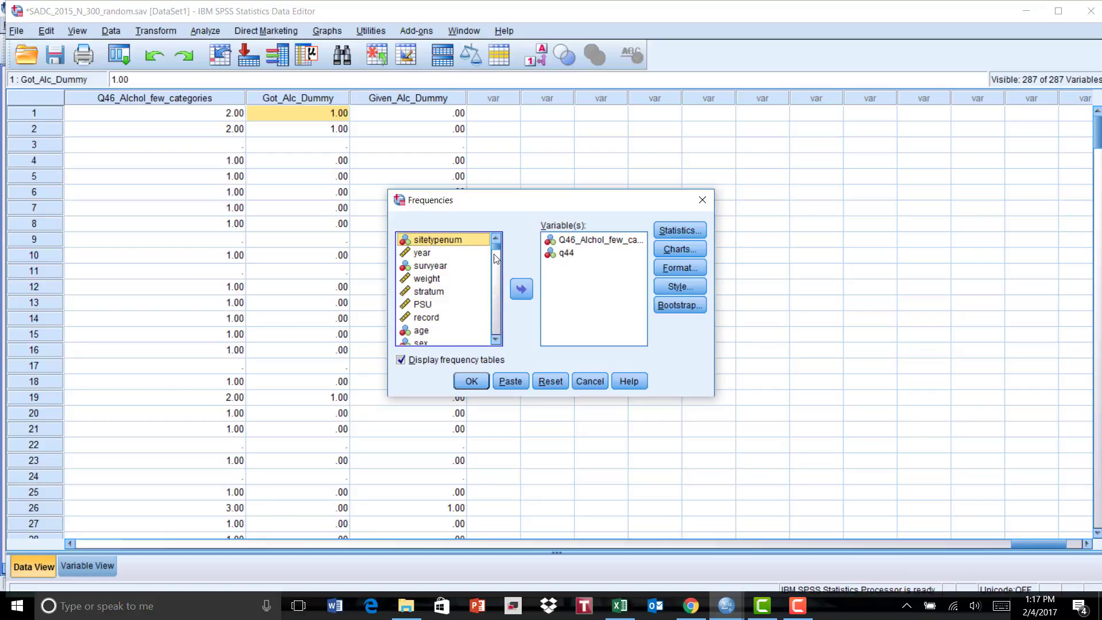
{"action": "left_click_drag", "start_coordinate": [494, 246], "coordinate": [504, 365]}
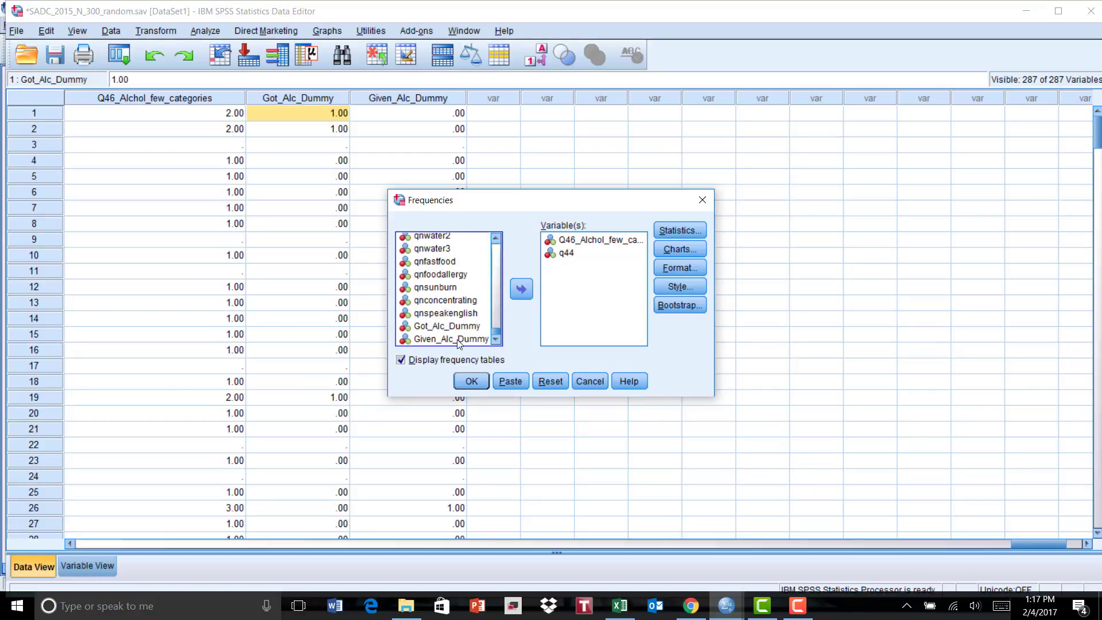
{"action": "left_click", "coordinate": [446, 326]}
{"action": "left_click", "coordinate": [512, 291]}
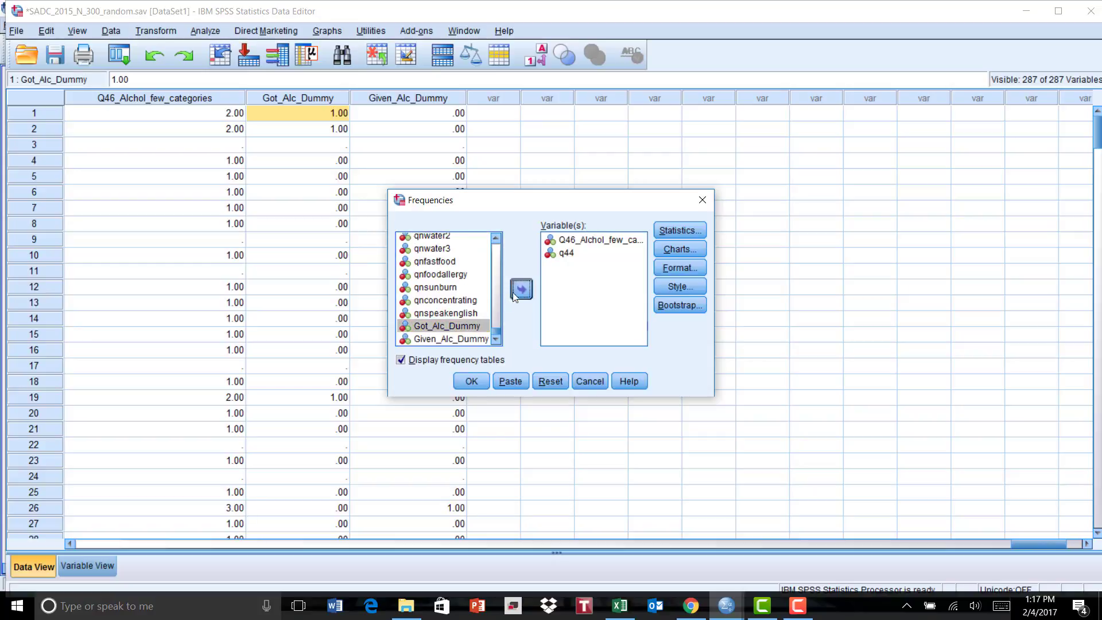
{"action": "left_click", "coordinate": [470, 338]}
{"action": "left_click", "coordinate": [523, 291]}
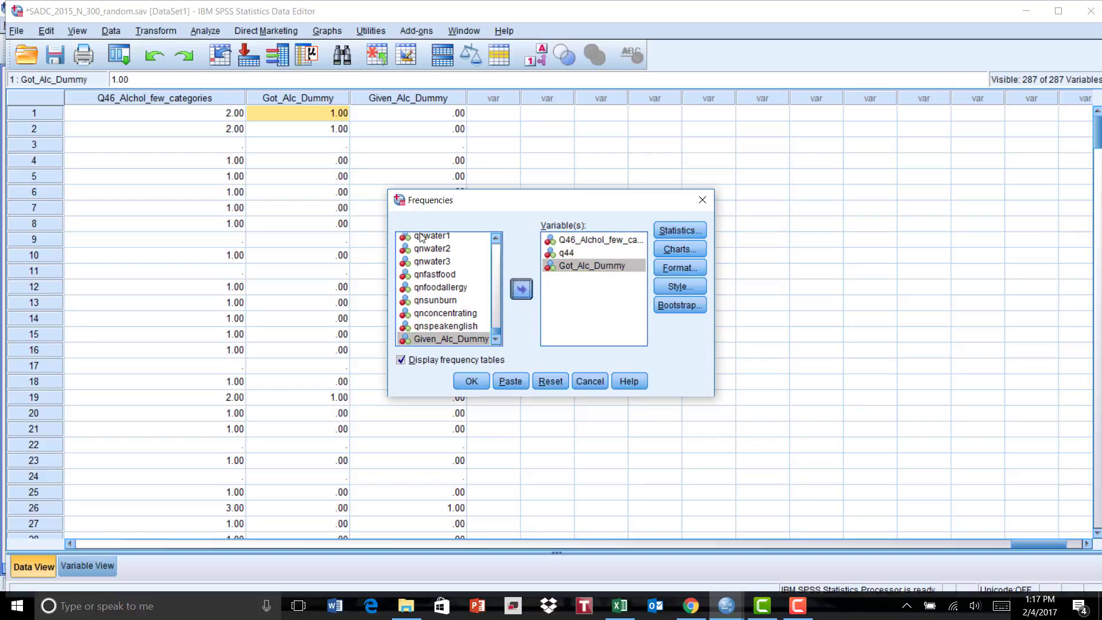
{"action": "left_click", "coordinate": [478, 383]}
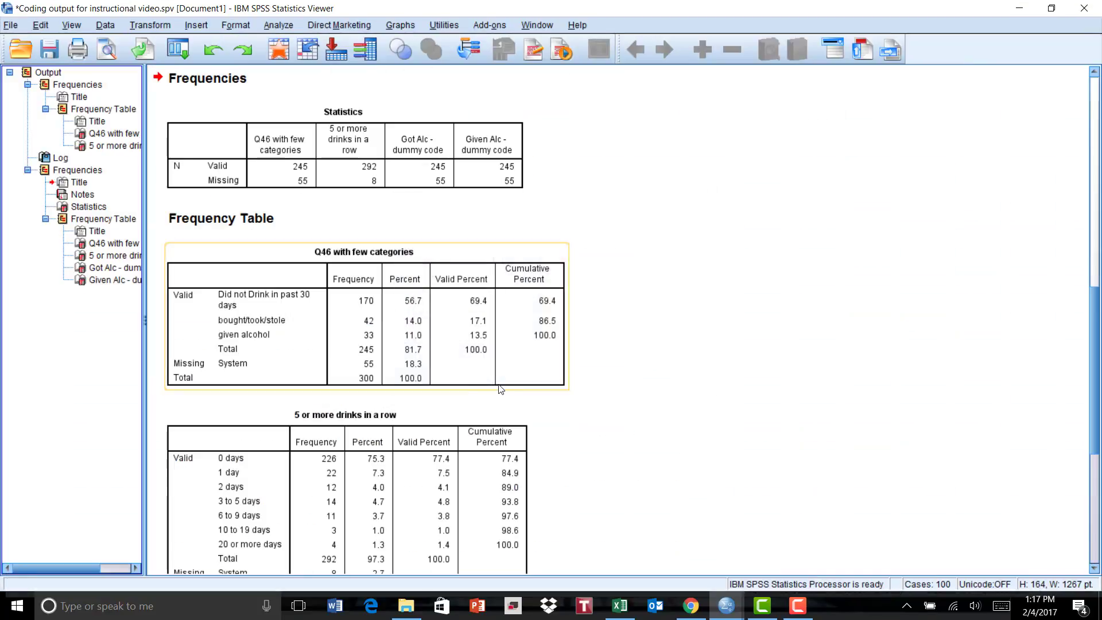
Cut the "5 or more drinks in a row" table from the new frequencies output.
{"action": "scroll", "coordinate": [551, 351], "scroll_direction": "down", "scroll_amount": 2}
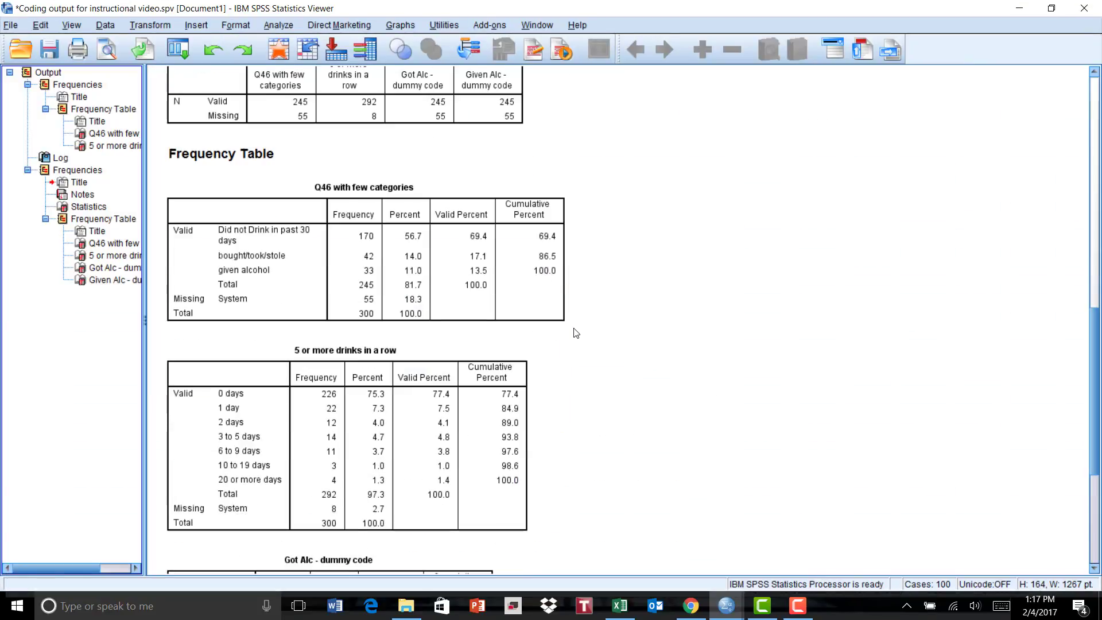
{"action": "scroll", "coordinate": [574, 331], "scroll_direction": "down", "scroll_amount": 4}
{"action": "left_click", "coordinate": [450, 319]}
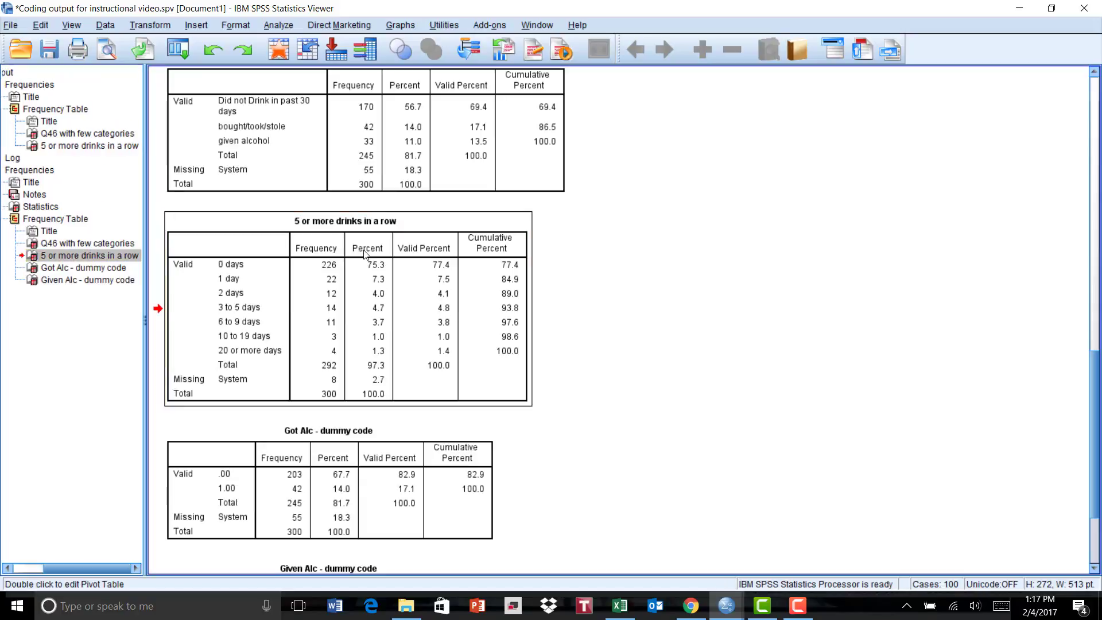
{"action": "right_click", "coordinate": [455, 314]}
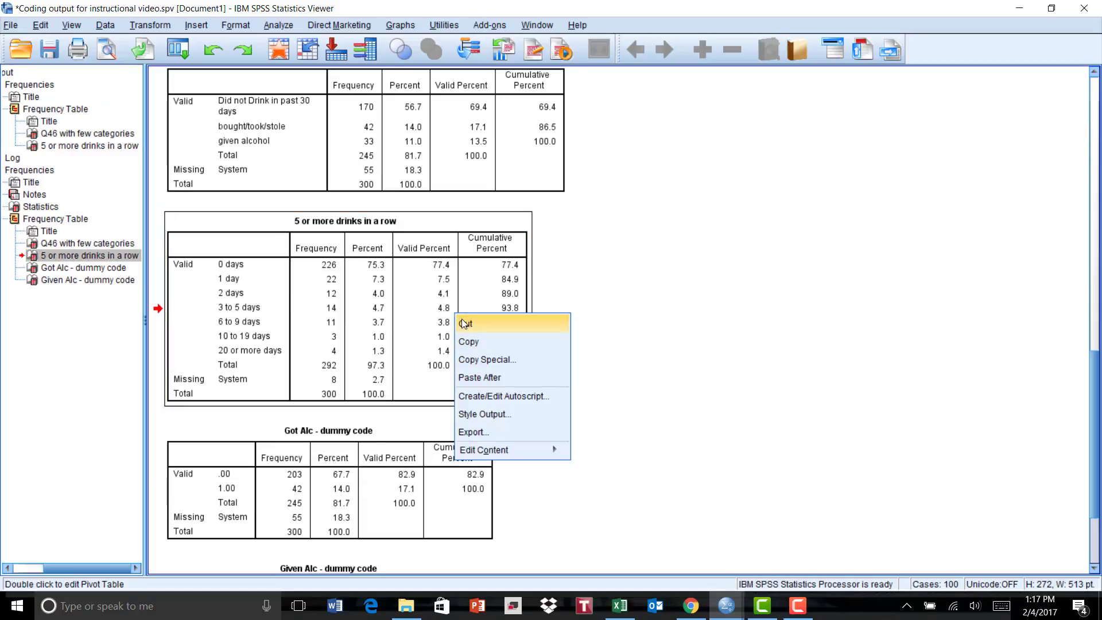
{"action": "left_click", "coordinate": [486, 322]}
Compare the Q46 category frequencies with the Got Alc and Given Alc dummy code tables, and save the output file.
{"action": "left_click", "coordinate": [299, 241]}
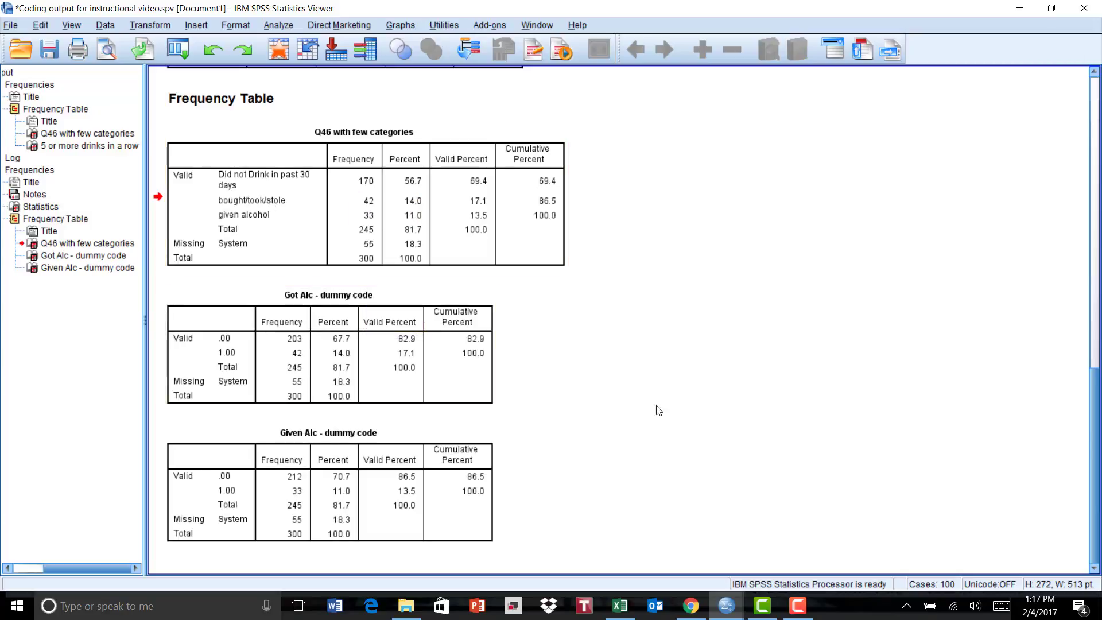
{"action": "left_click", "coordinate": [274, 302]}
{"action": "left_click", "coordinate": [343, 233]}
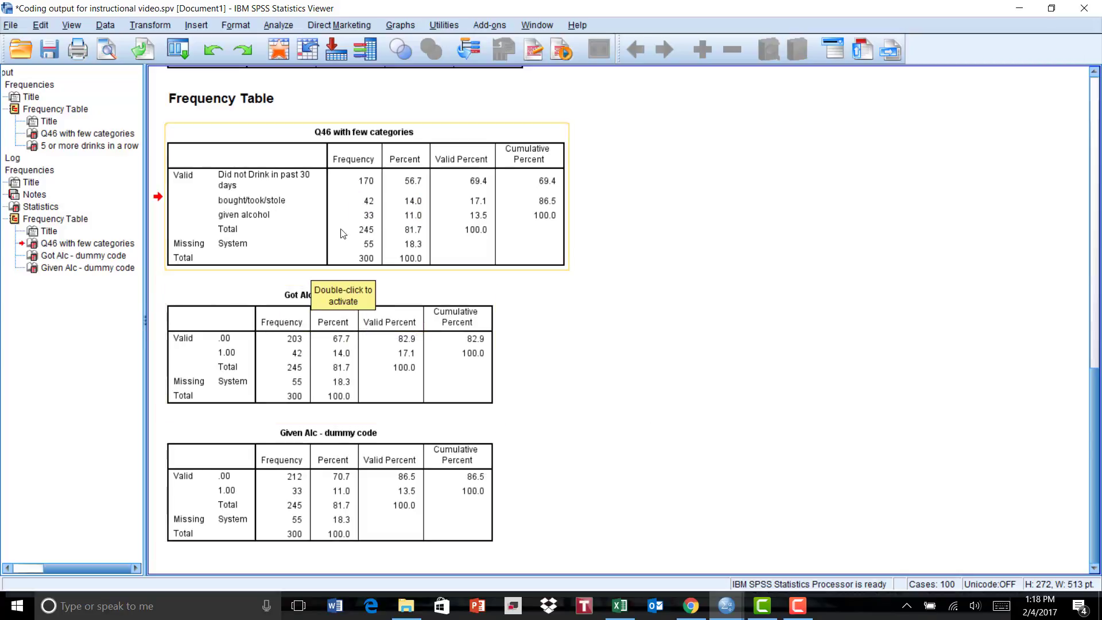
{"action": "left_click", "coordinate": [300, 332]}
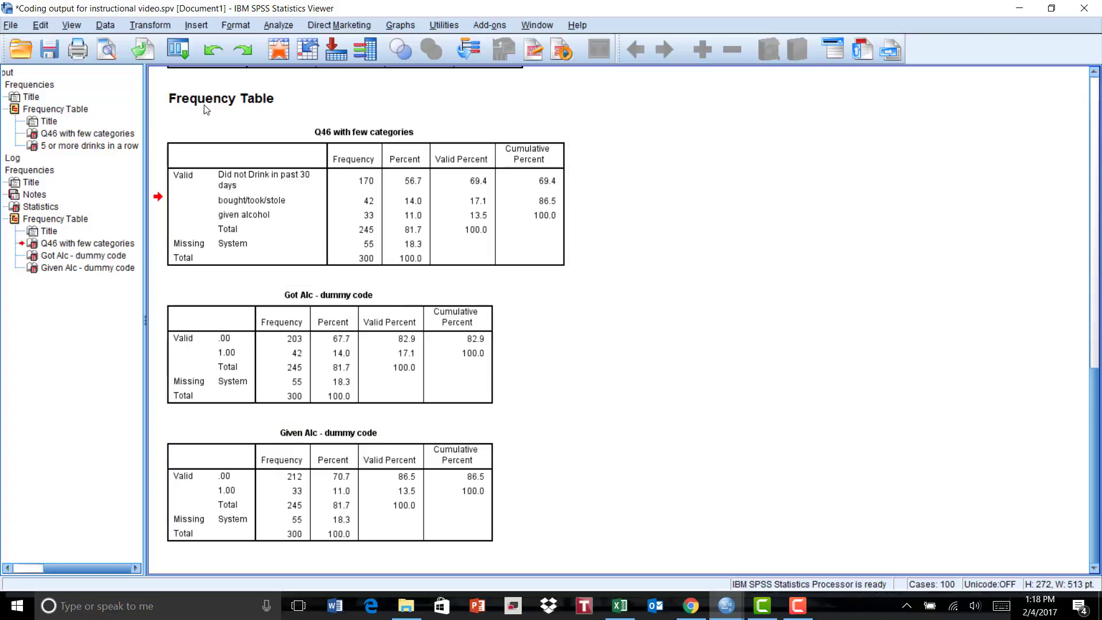
{"action": "left_click", "coordinate": [47, 52]}
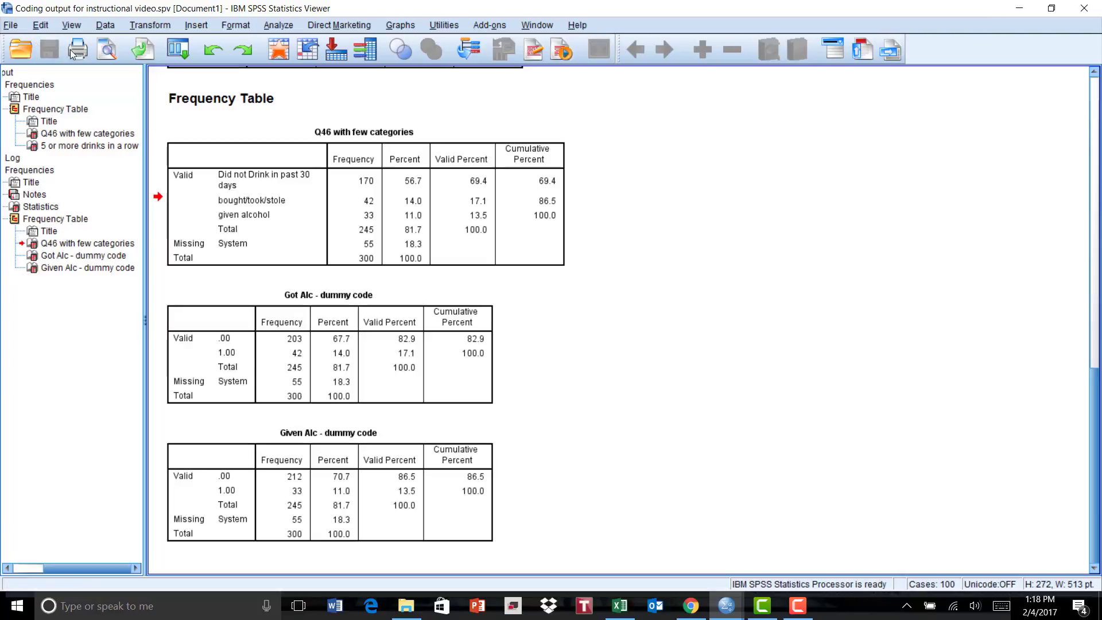
Set up a linear regression on dependent variable q44 with Got_Alc_Dummy and Given_Alc_Dummy as the independent variables.
{"action": "left_click", "coordinate": [280, 26]}
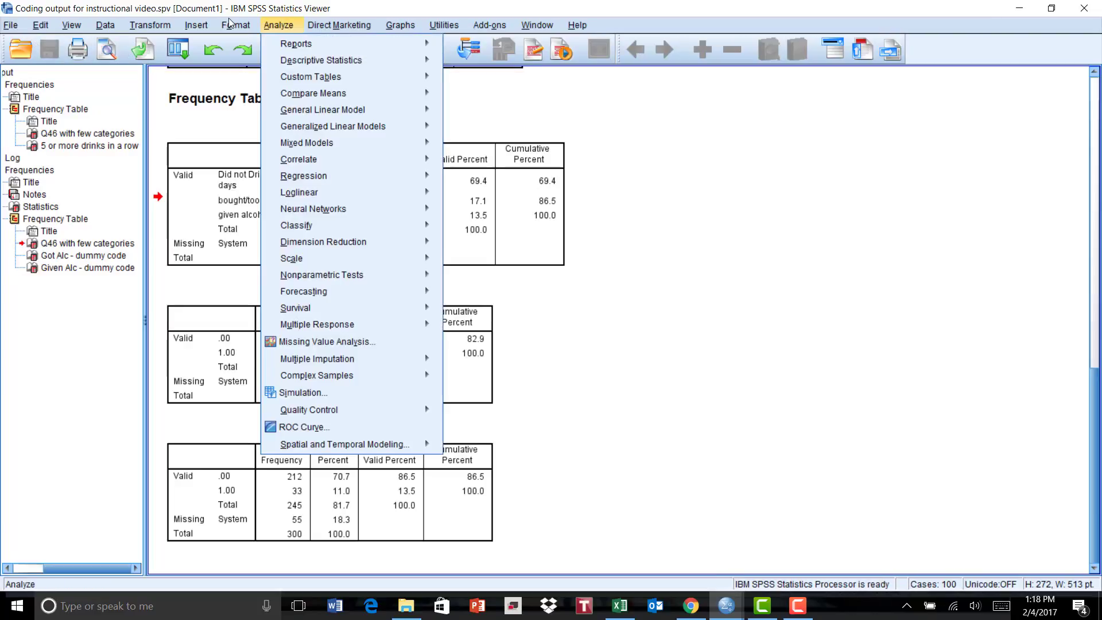
{"action": "mouse_move", "coordinate": [307, 177]}
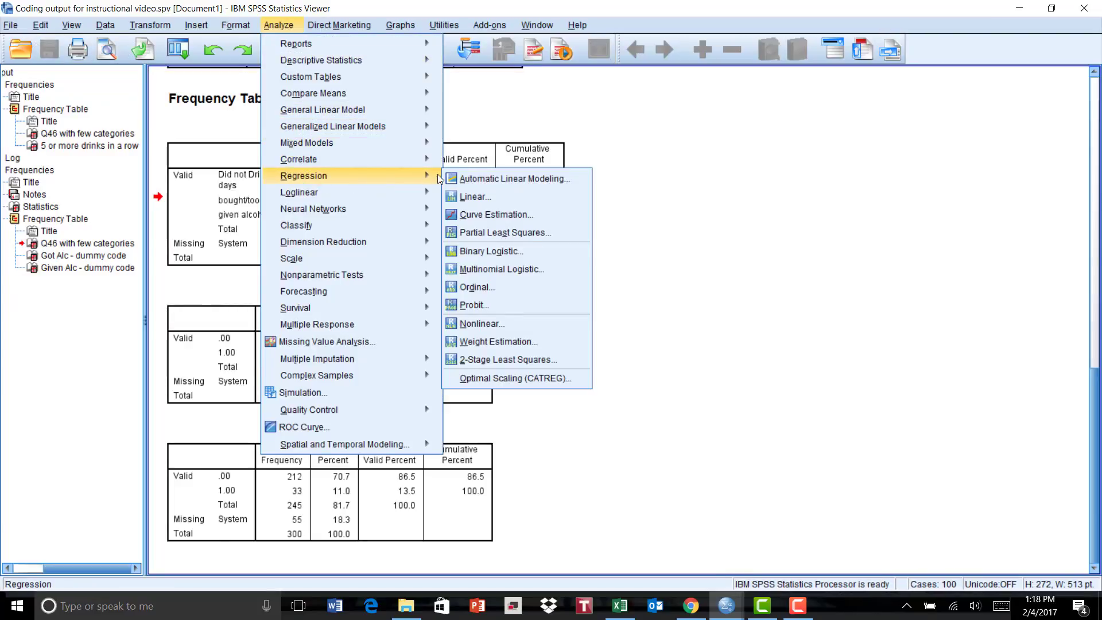
{"action": "left_click", "coordinate": [475, 197]}
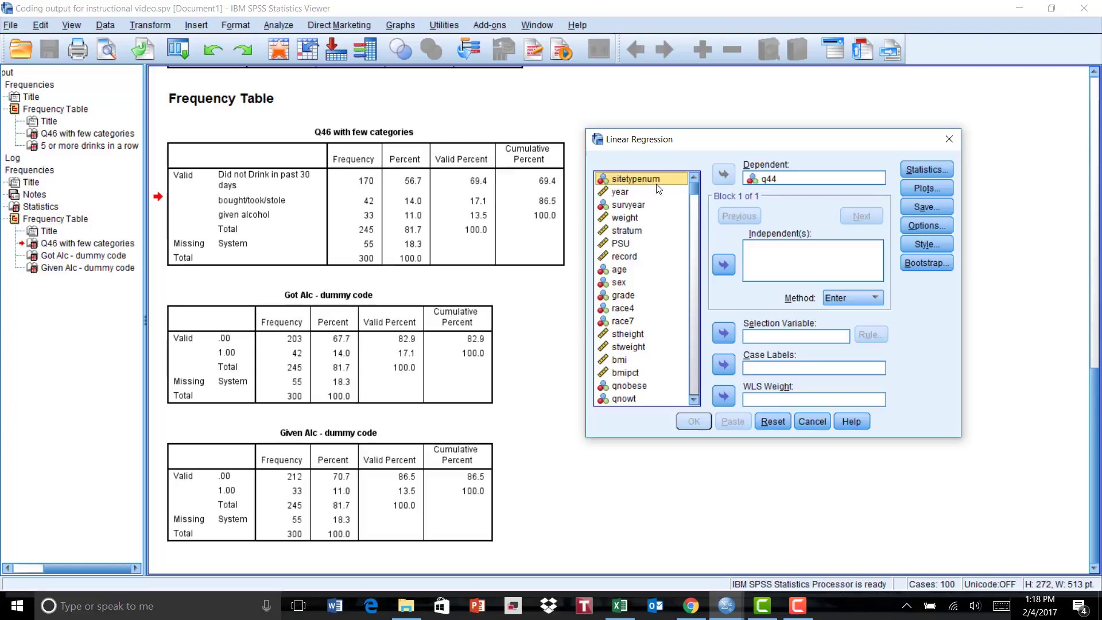
{"action": "left_click_drag", "start_coordinate": [695, 184], "coordinate": [711, 394]}
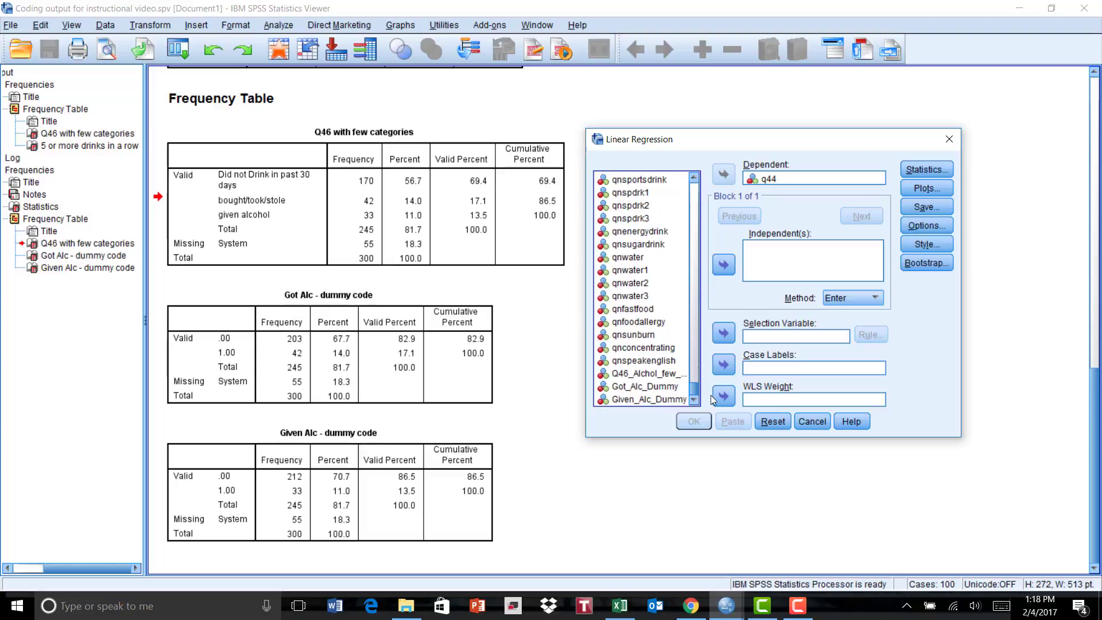
{"action": "left_click", "coordinate": [722, 266]}
{"action": "left_click", "coordinate": [645, 399]}
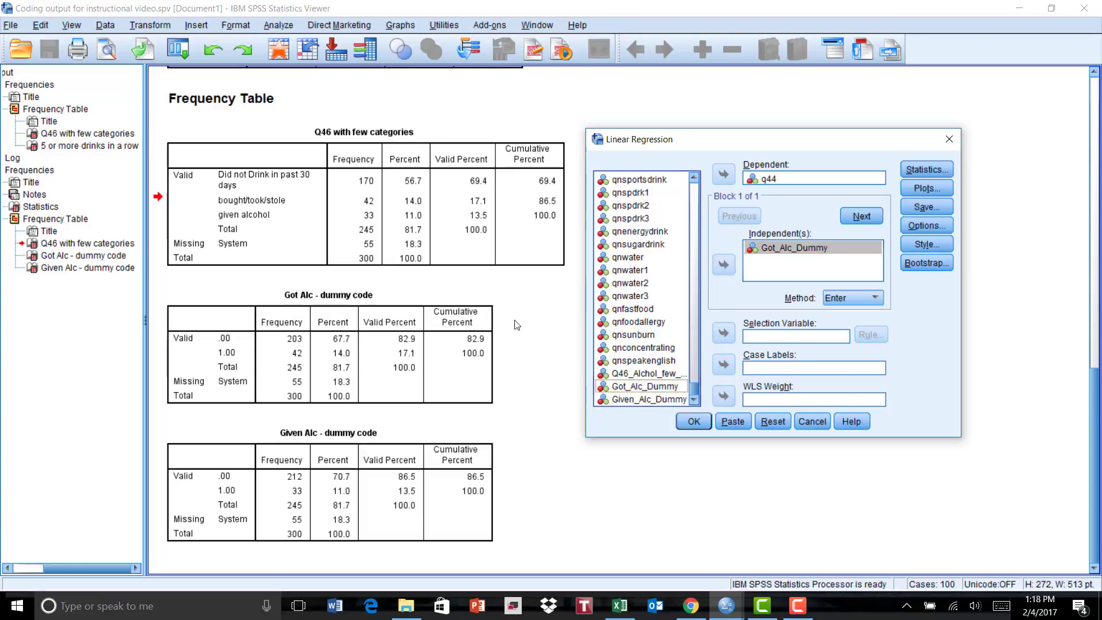
{"action": "left_click", "coordinate": [723, 265]}
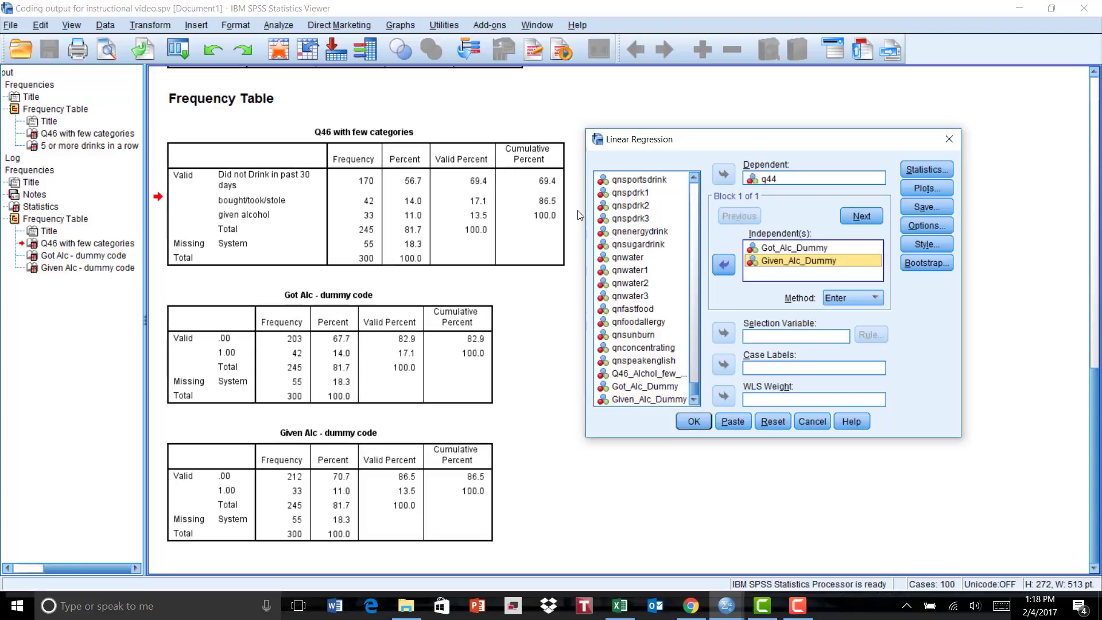
Keep estimates, 95% confidence intervals, model fit and descriptives as the regression statistics, and run the analysis.
{"action": "left_click", "coordinate": [922, 170]}
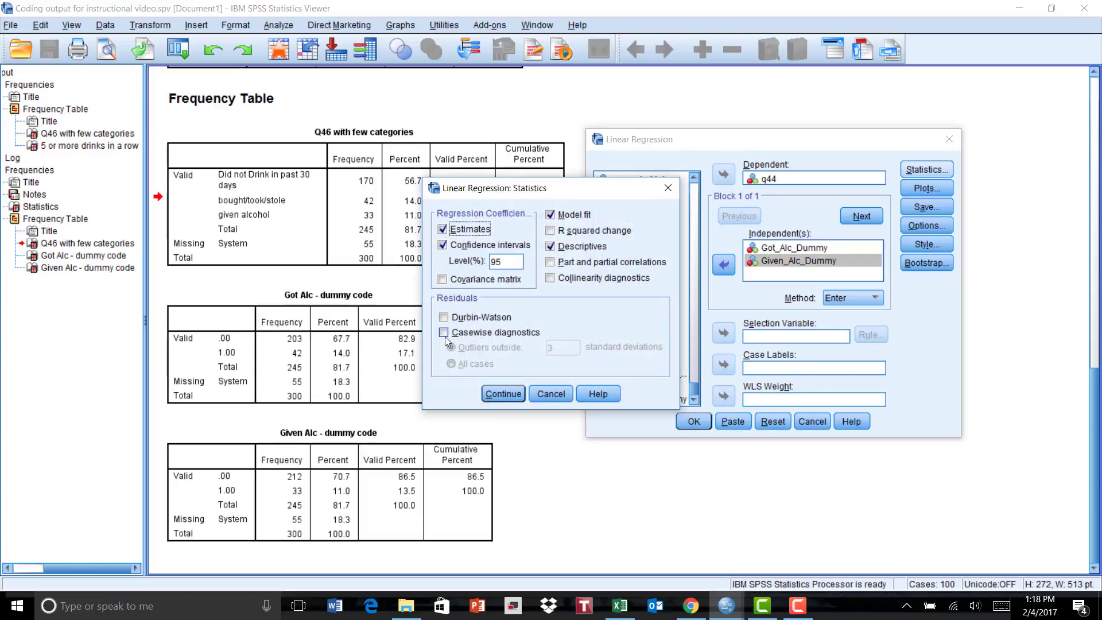
{"action": "left_click", "coordinate": [501, 395]}
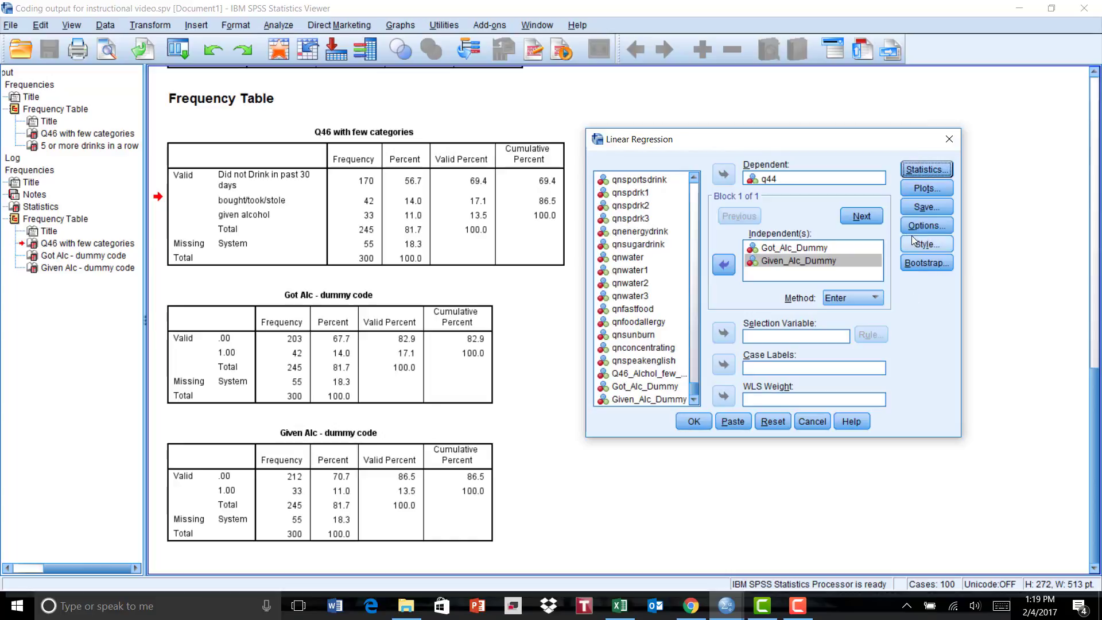
{"action": "left_click", "coordinate": [695, 421]}
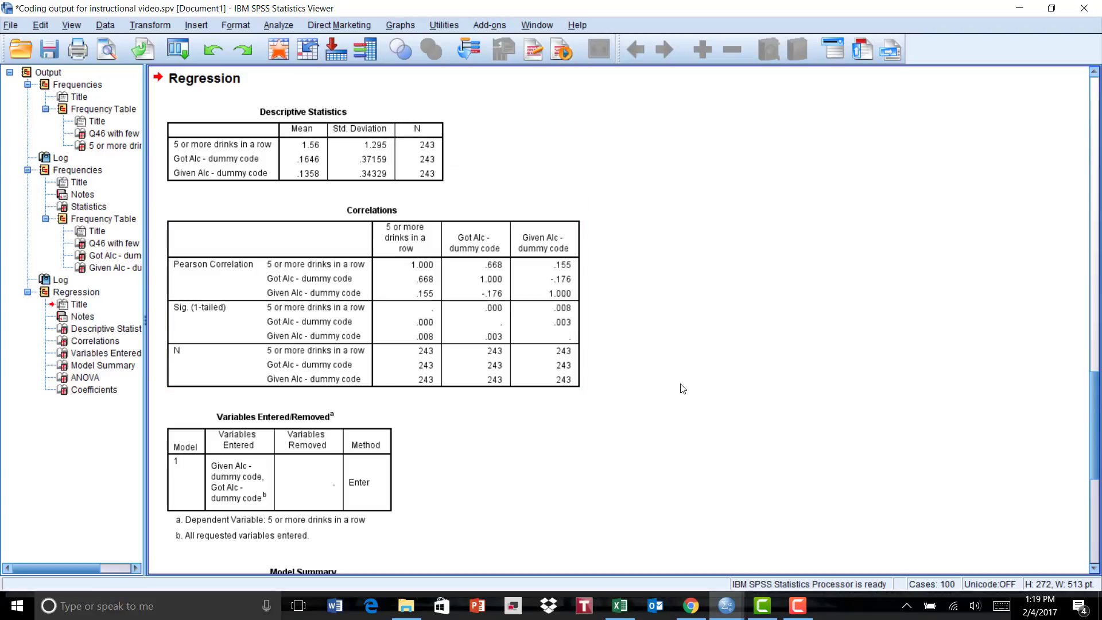
Examine the regression output, from the descriptives and correlations through the model summary and ANOVA to the coefficients of both dummy codes.
{"action": "scroll", "coordinate": [682, 389], "scroll_direction": "down", "scroll_amount": 3}
{"action": "scroll", "coordinate": [682, 388], "scroll_direction": "up", "scroll_amount": 4}
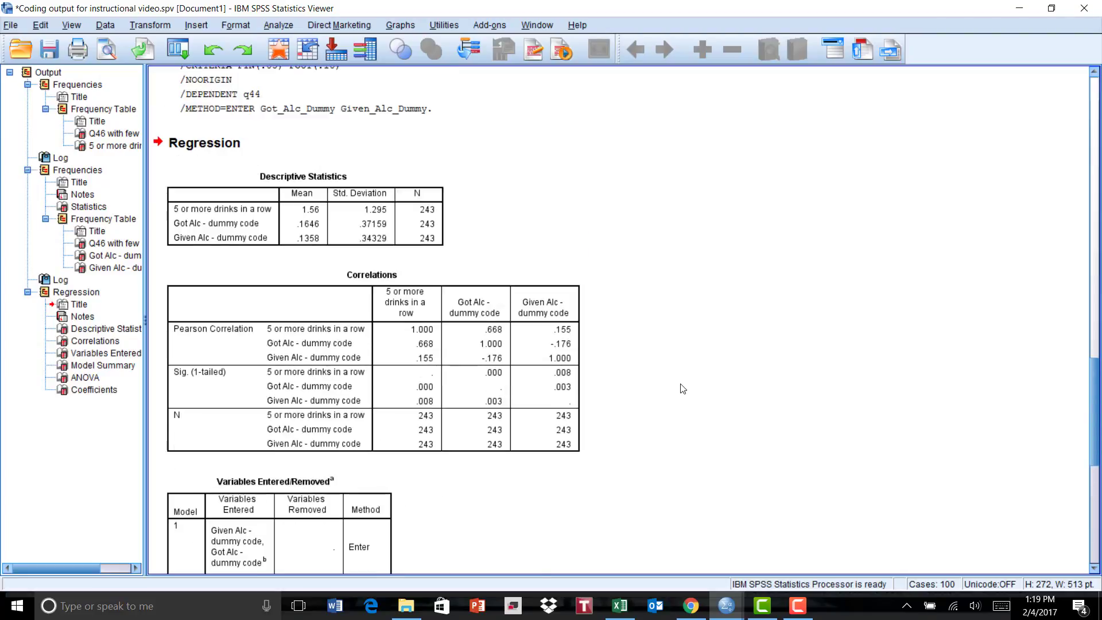
{"action": "scroll", "coordinate": [683, 388], "scroll_direction": "down", "scroll_amount": 4}
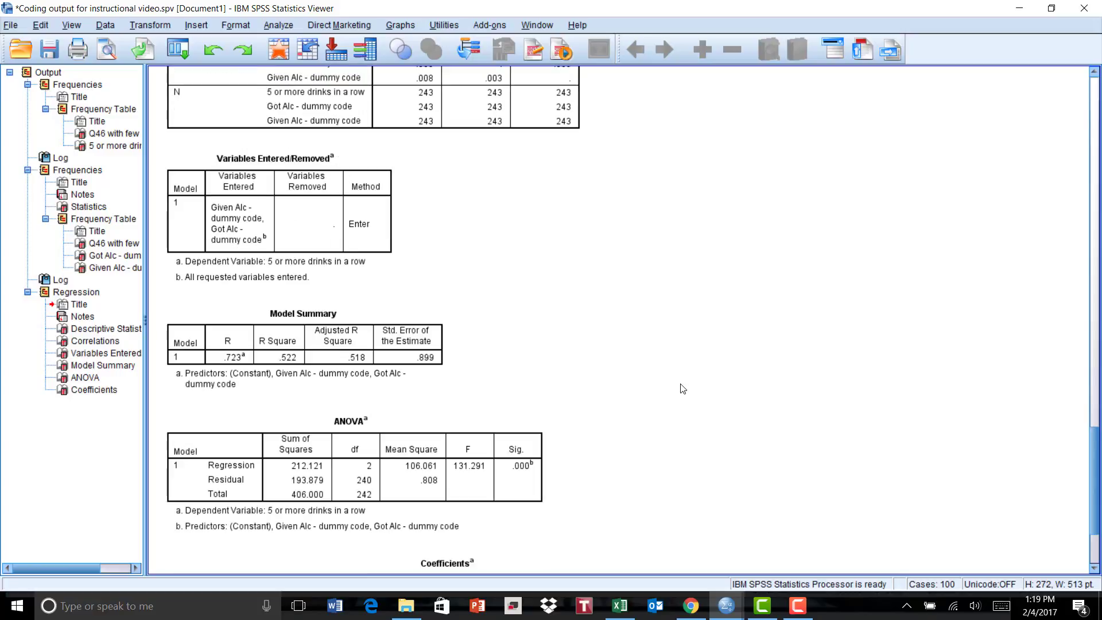
{"action": "scroll", "coordinate": [683, 389], "scroll_direction": "down", "scroll_amount": 2}
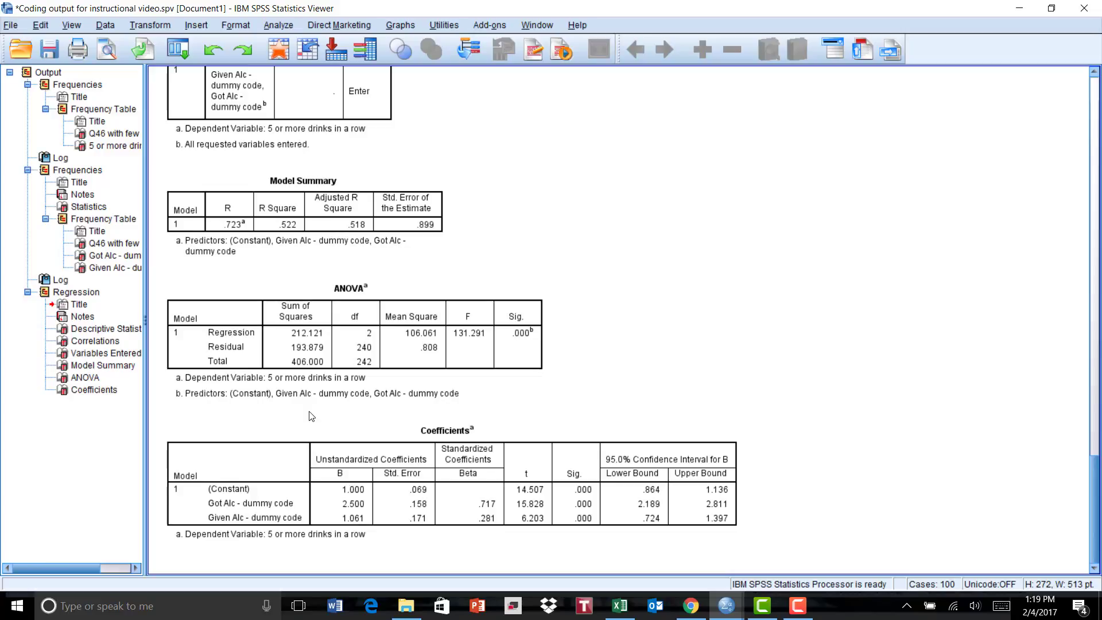
{"action": "left_click", "coordinate": [311, 481]}
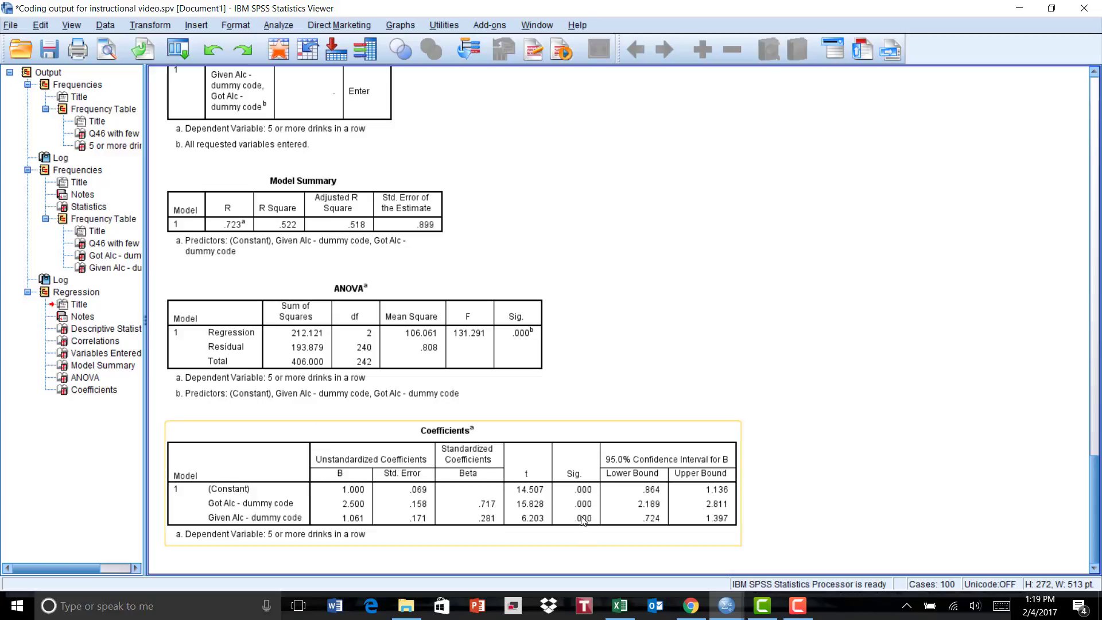
{"action": "left_click", "coordinate": [173, 543]}
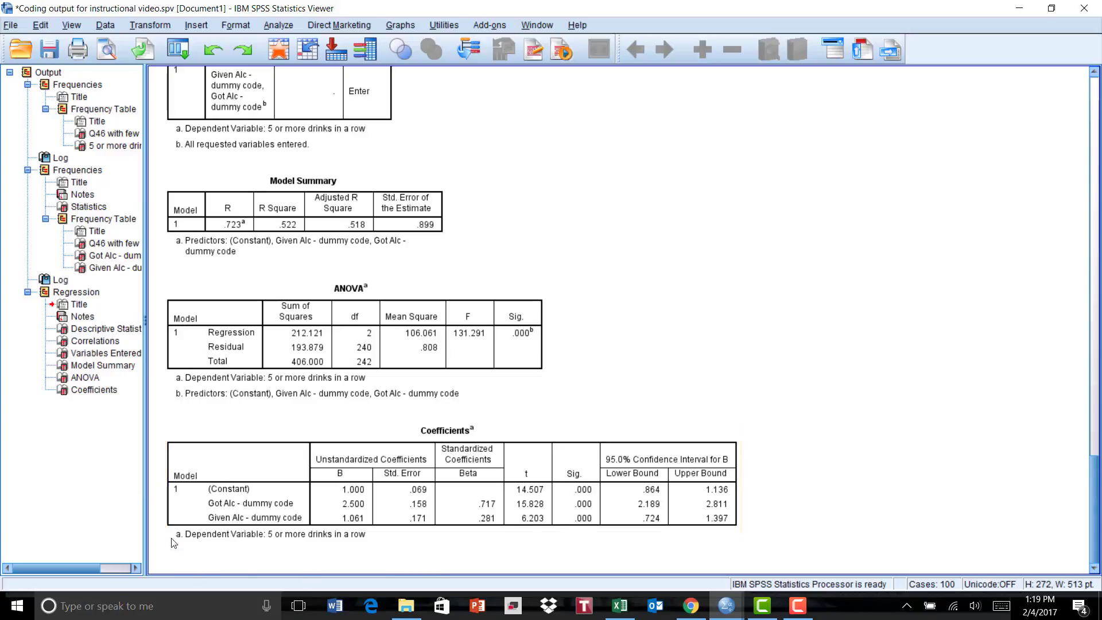
{"action": "left_click", "coordinate": [193, 520]}
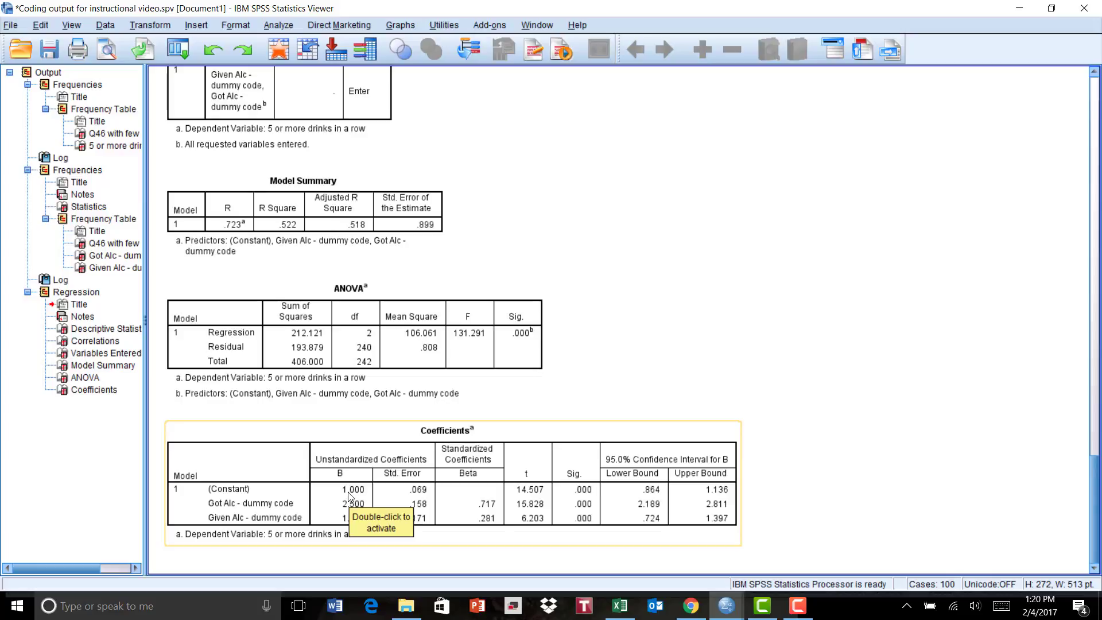
Check the response categories in the "5 or more drinks in a row" frequency table, and return to the regression Coefficients table.
{"action": "left_click", "coordinate": [117, 147]}
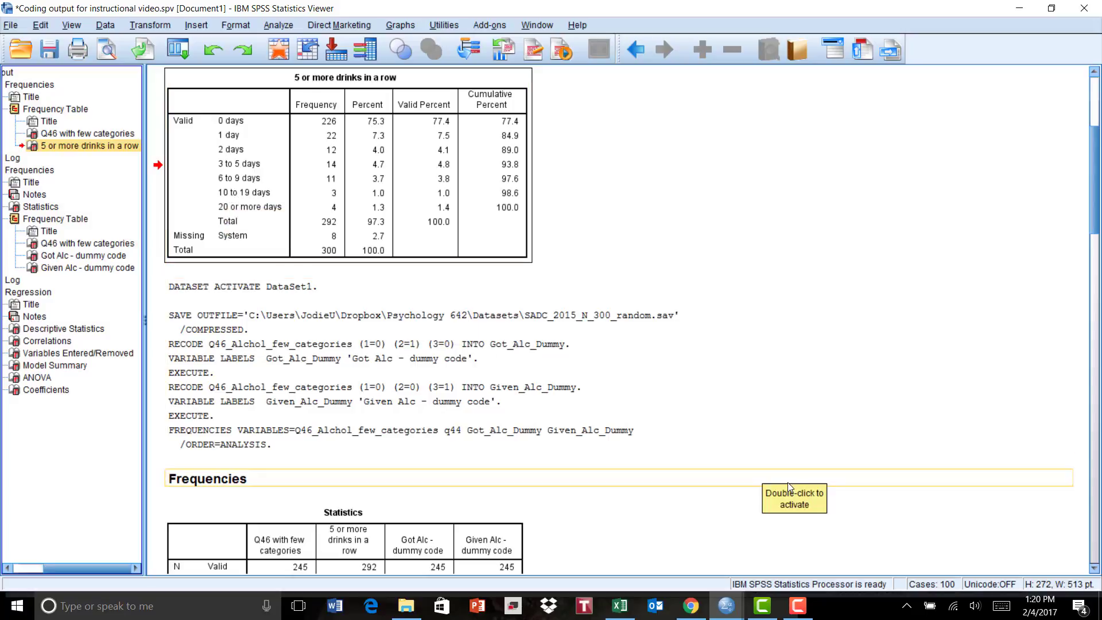
{"action": "scroll", "coordinate": [784, 480], "scroll_direction": "down", "scroll_amount": 15}
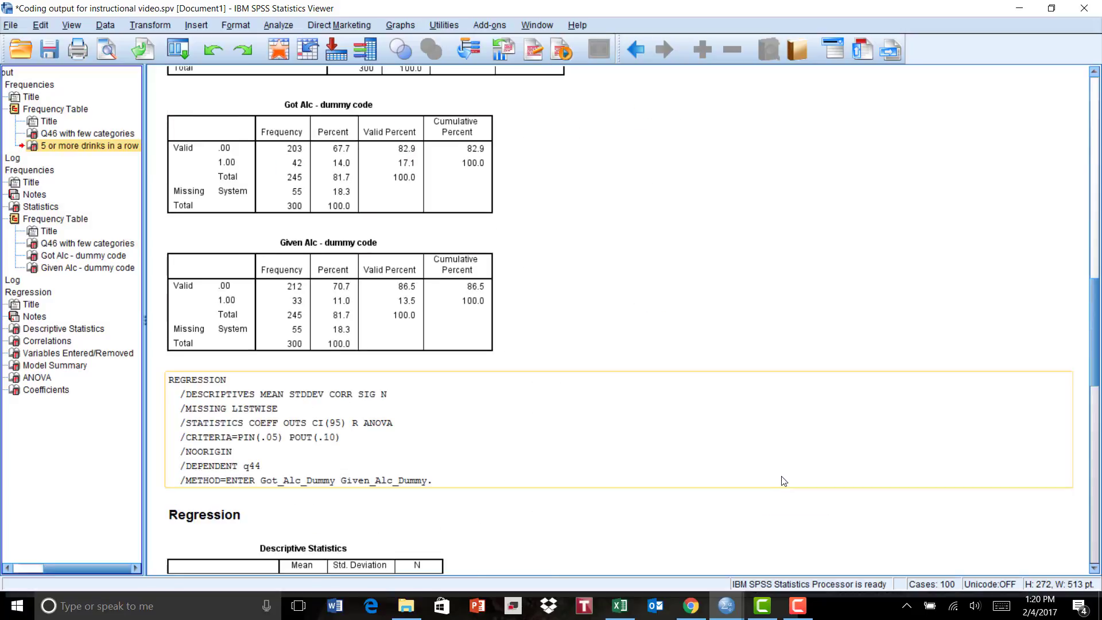
{"action": "scroll", "coordinate": [783, 481], "scroll_direction": "down", "scroll_amount": 10}
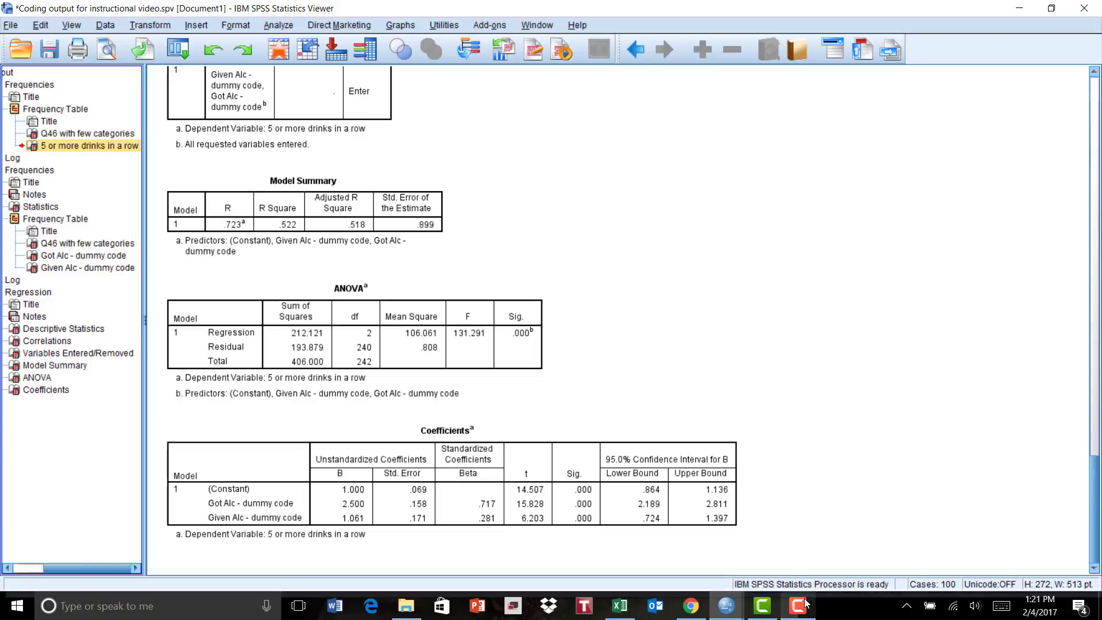
{"action": "mouse_move", "coordinate": [803, 608]}
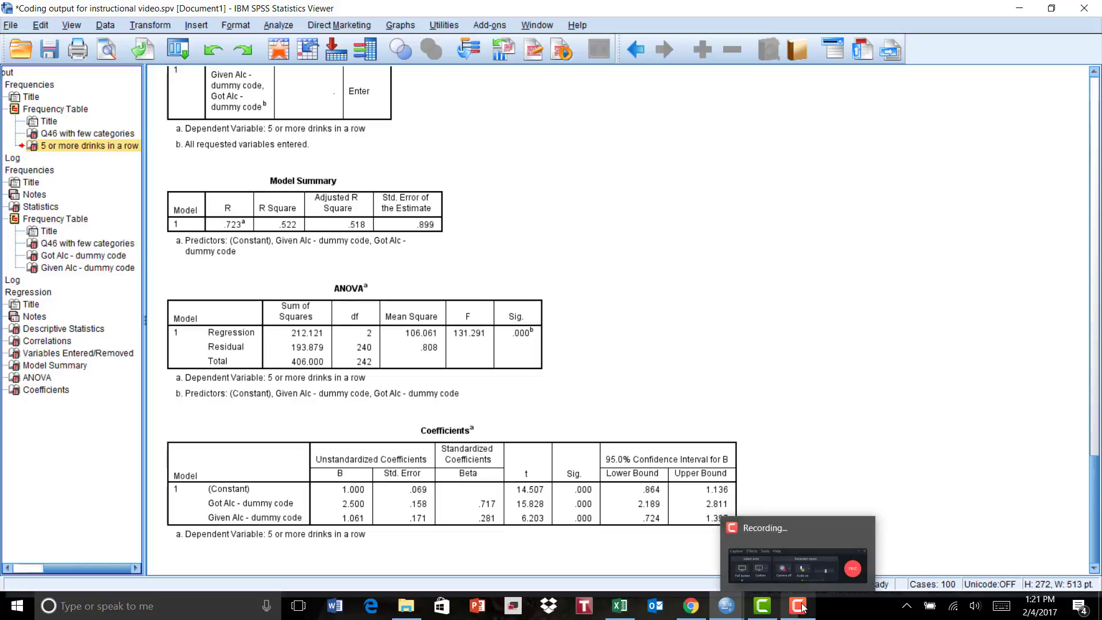